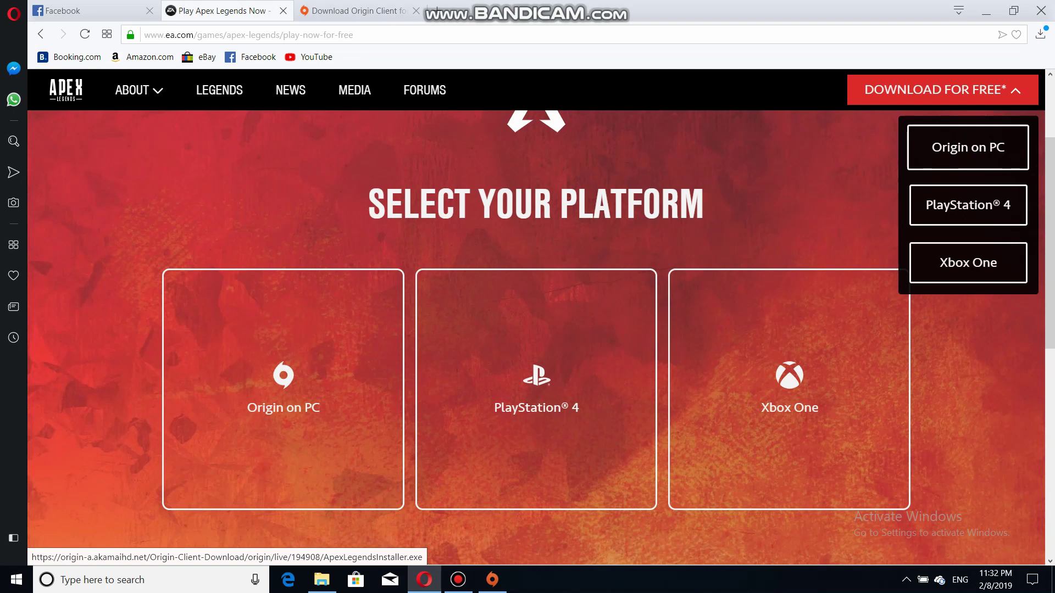
# - Download the Apex Legends installer for Origin on PC from Opera
pyautogui.click(968, 148)
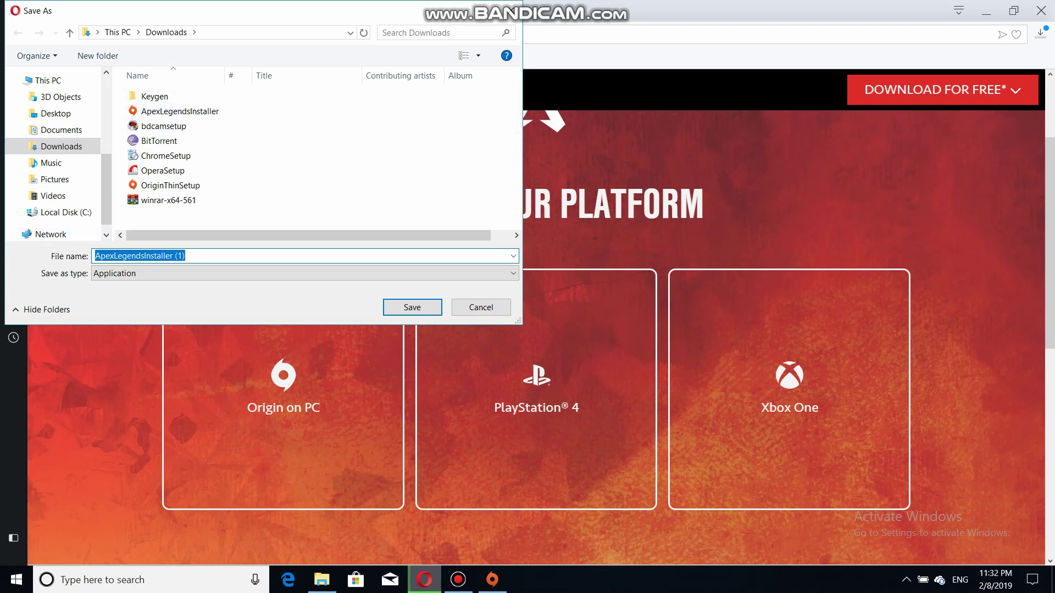
# - Cancel the duplicate installer save and minimize Opera to reveal the Origin installer window
pyautogui.click(511, 10)
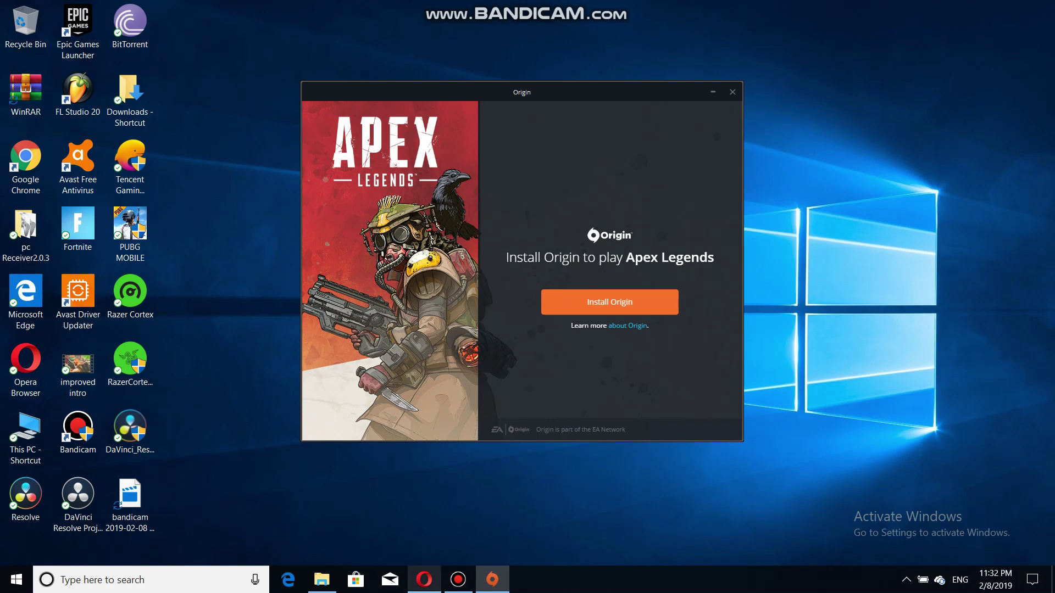
pyautogui.click(424, 514)
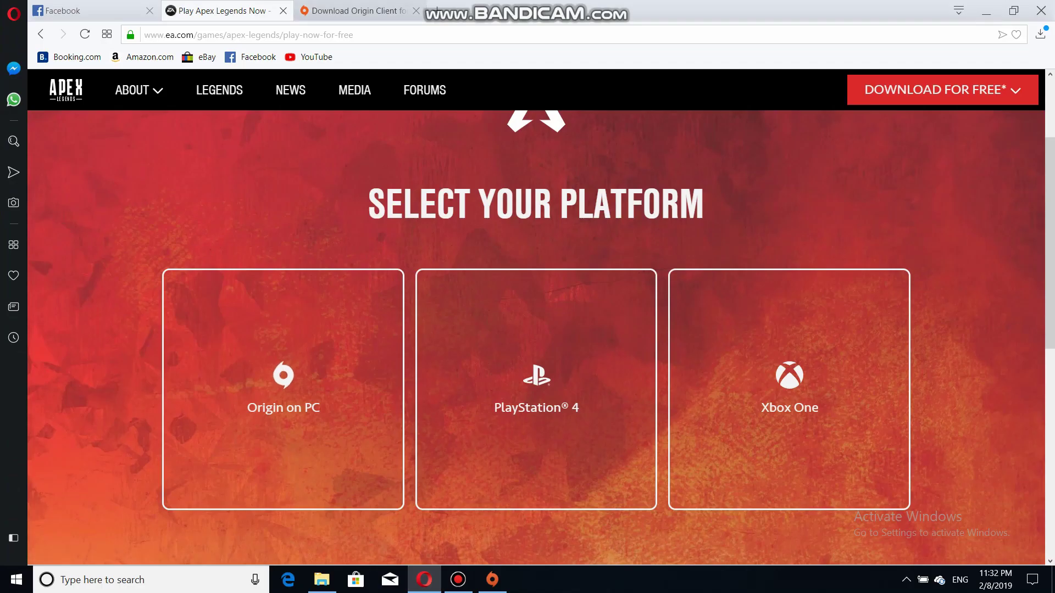
pyautogui.hotkey('ctrl', 'Tab')
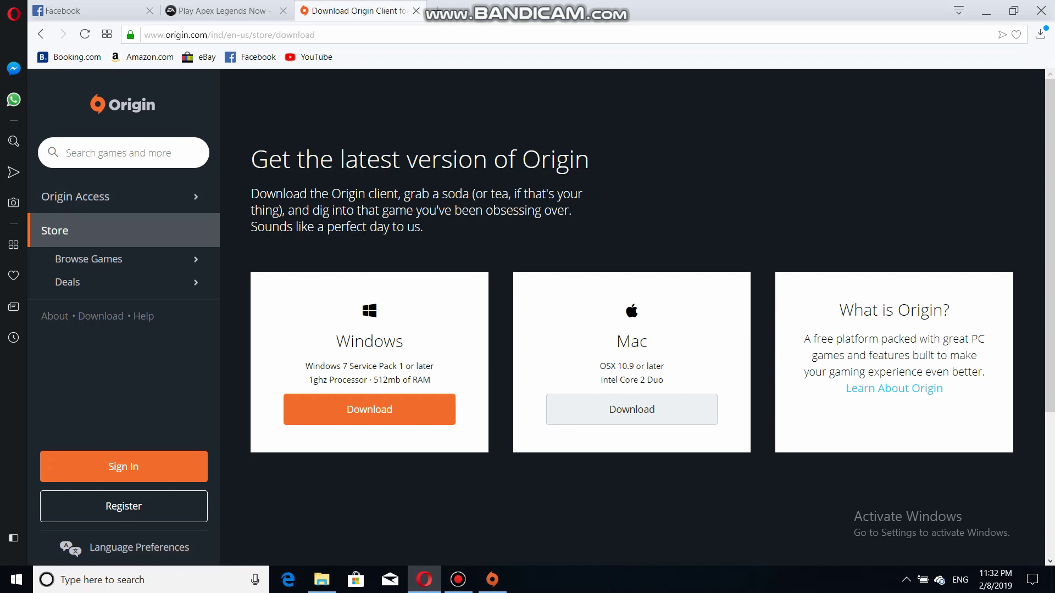
pyautogui.hotkey('ctrl', 'Tab')
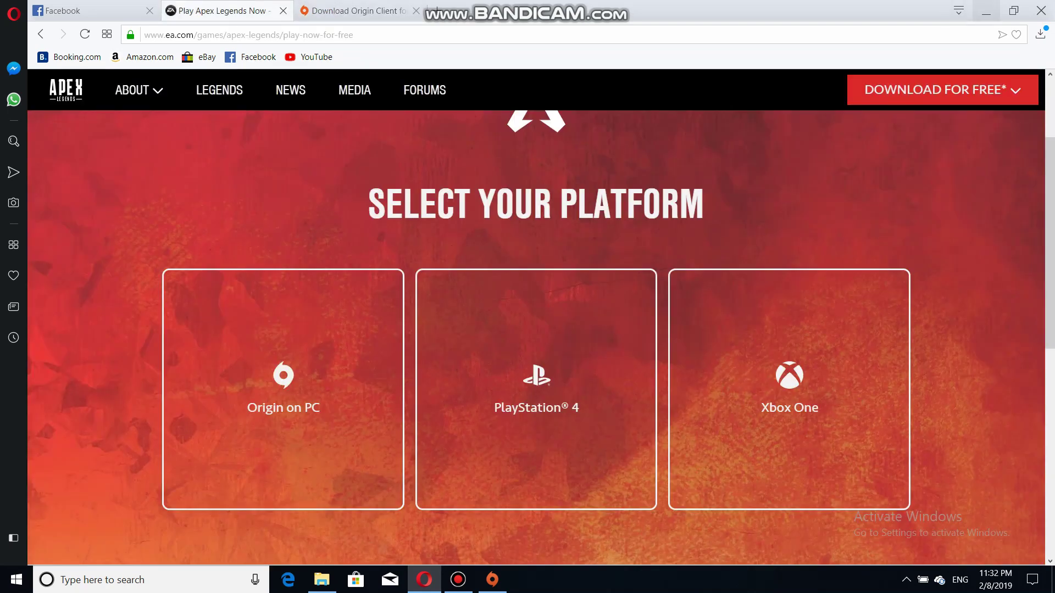
pyautogui.click(986, 12)
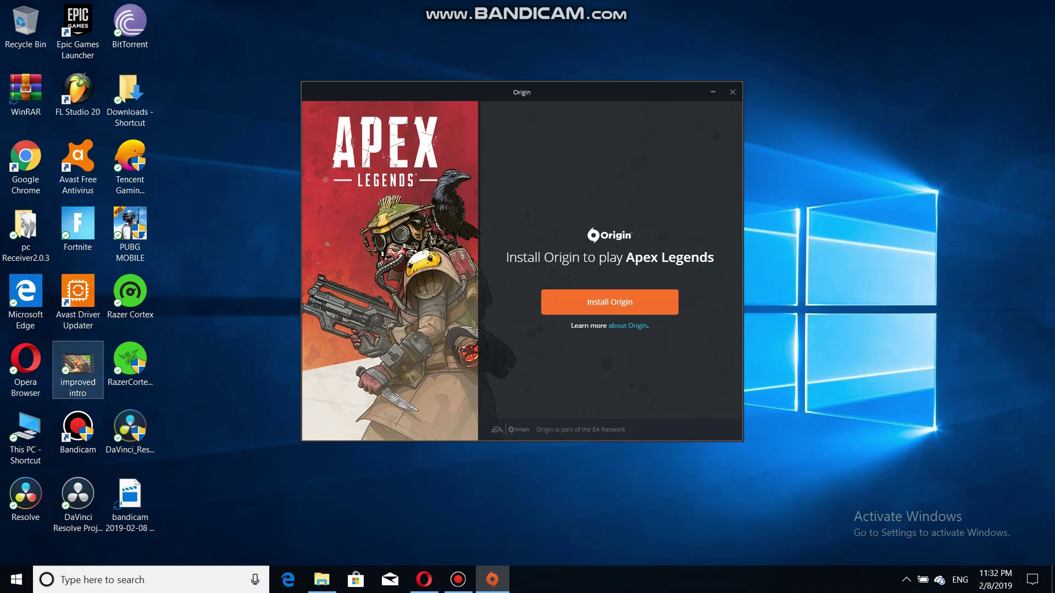
# - Run OriginThinSetup from the Downloads folder, installing anyway past the unverified-app warning
pyautogui.doubleClick(25, 431)
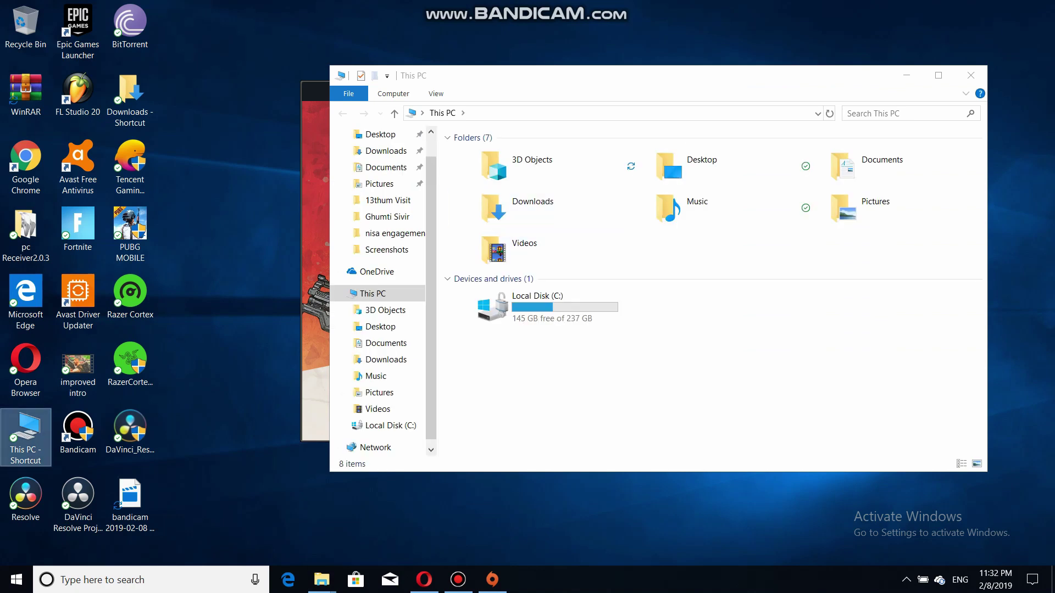
pyautogui.click(971, 75)
pyautogui.doubleClick(129, 99)
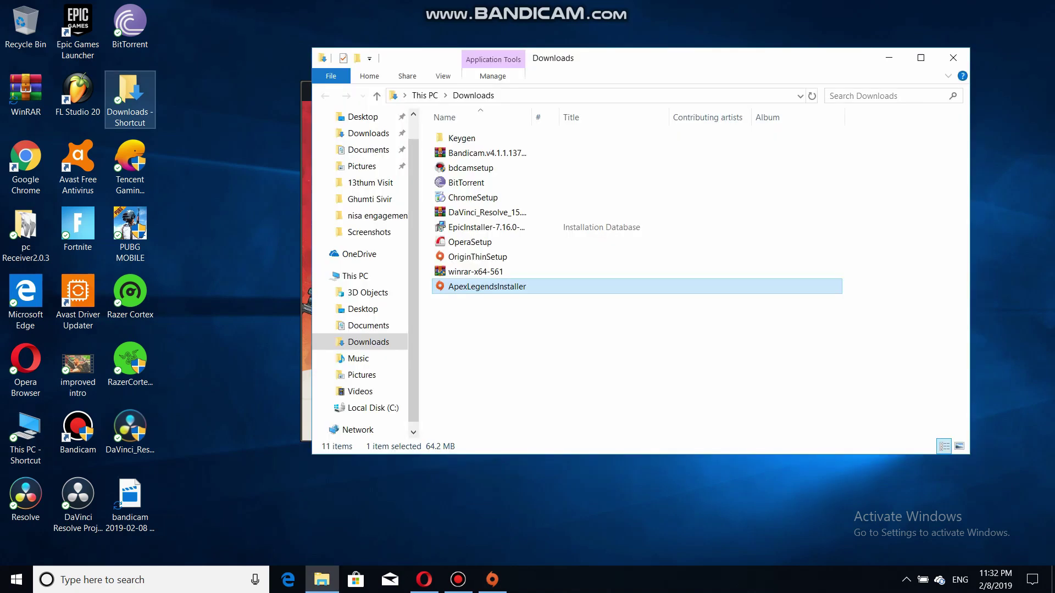
pyautogui.doubleClick(478, 257)
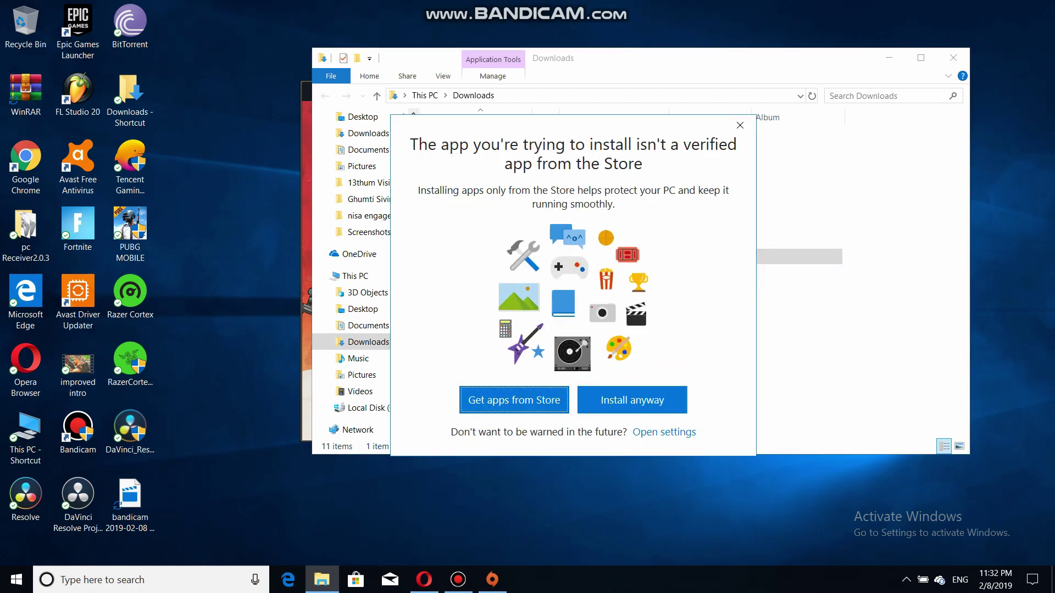
pyautogui.press('Escape')
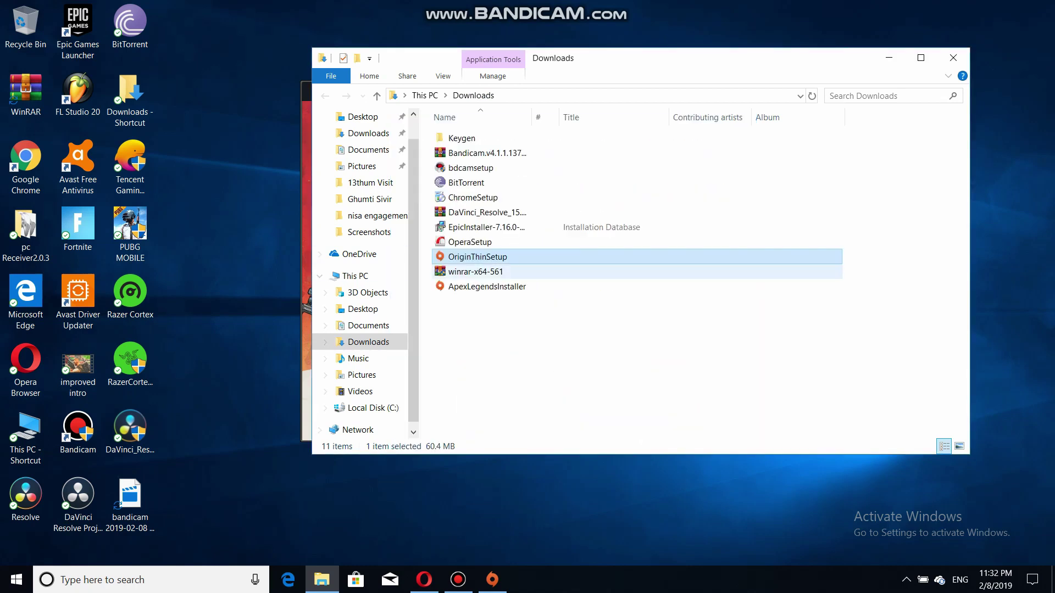
pyautogui.press('super+Down')
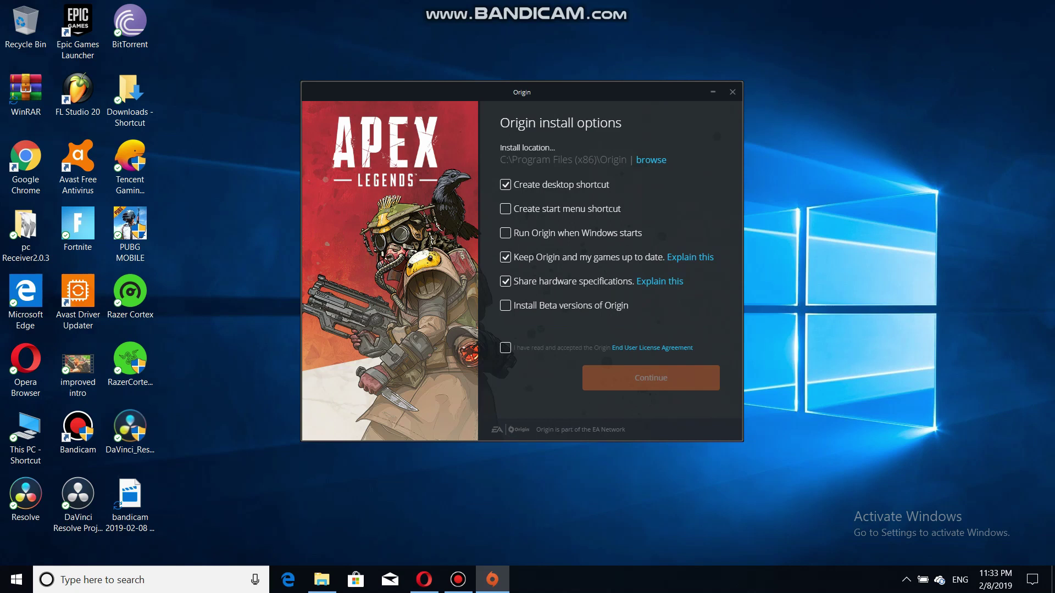
# - Accept the Origin End User License Agreement and continue the installation
pyautogui.click(505, 348)
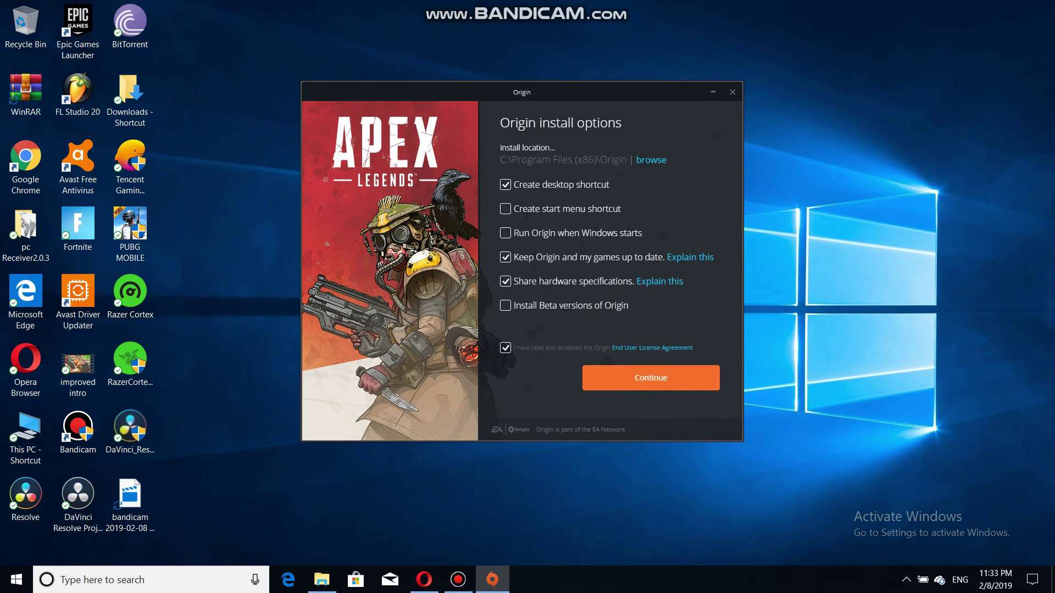
pyautogui.press('Return')
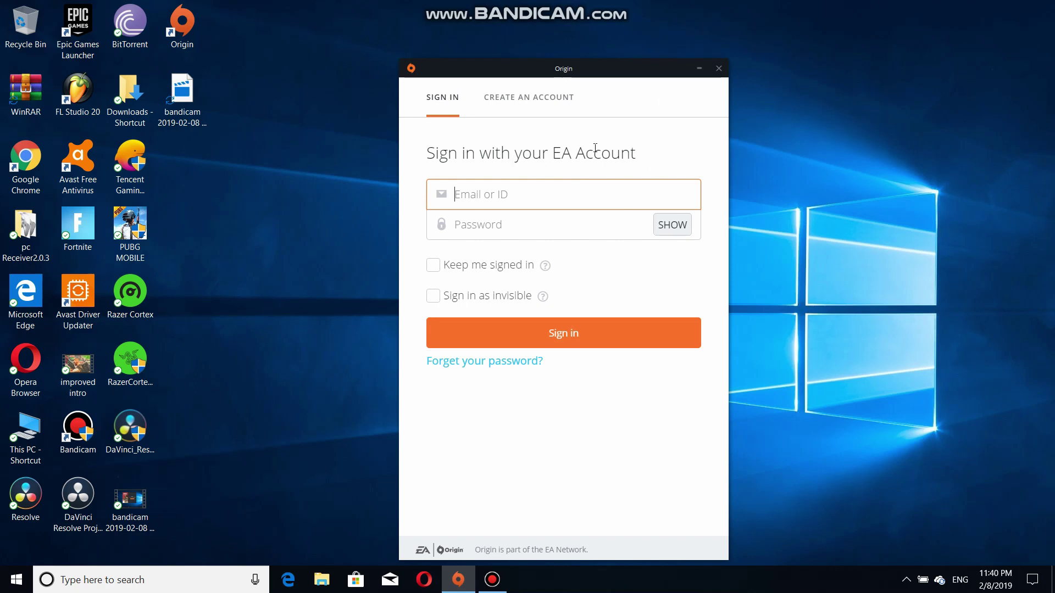
# - Start a new EA account with birth date January 1, 2000 and accept the User Agreement
pyautogui.click(540, 98)
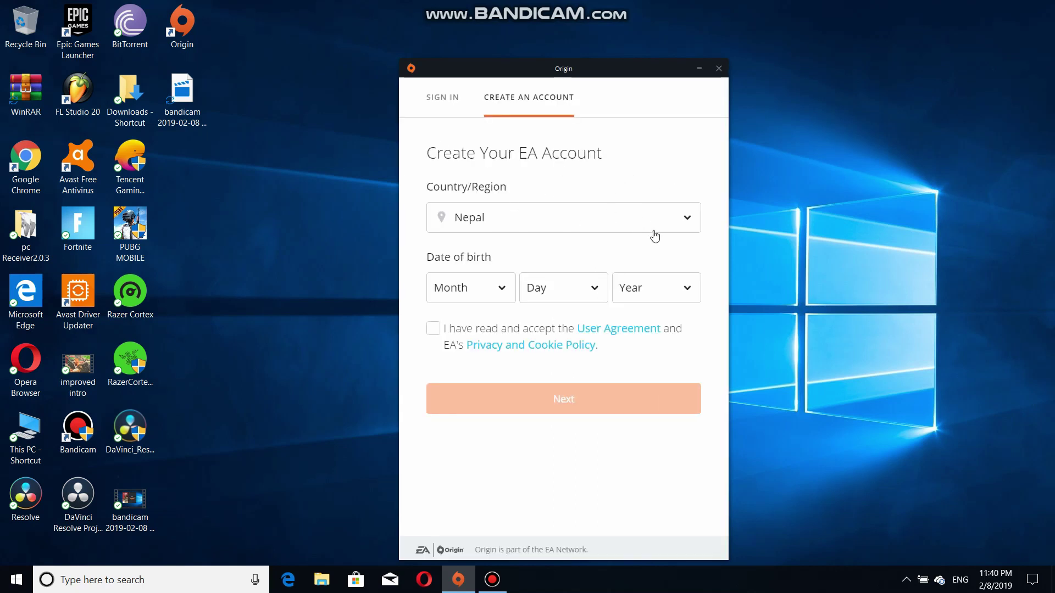
pyautogui.click(511, 290)
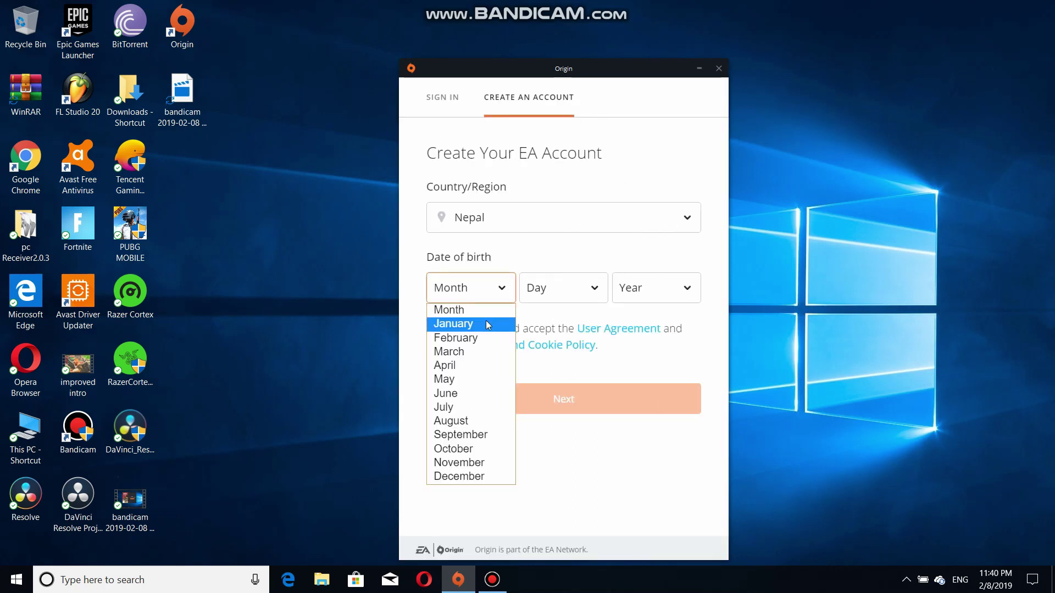
pyautogui.click(488, 325)
pyautogui.click(579, 305)
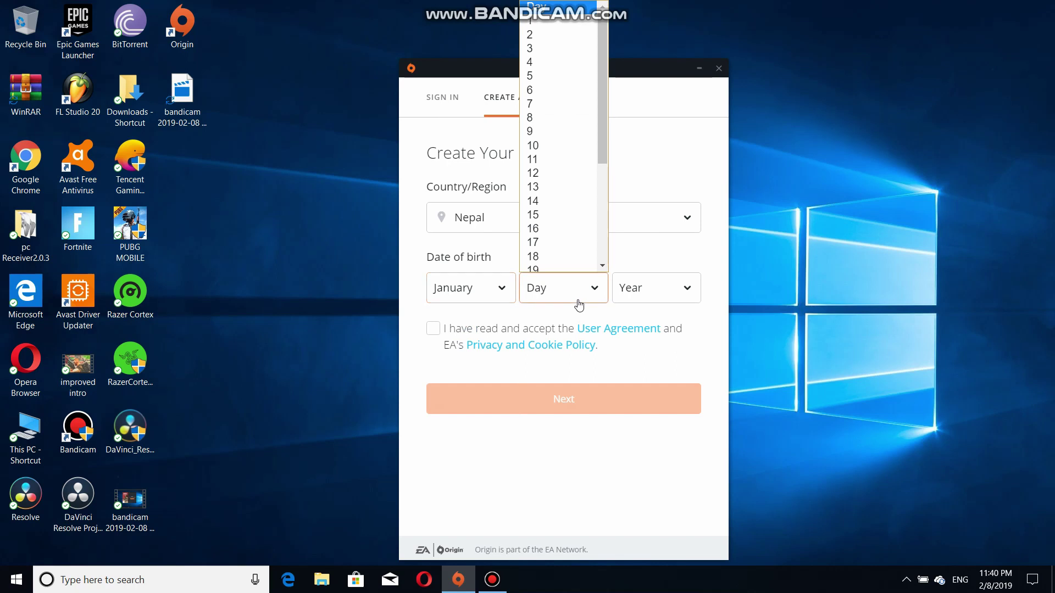
pyautogui.click(549, 16)
pyautogui.click(695, 278)
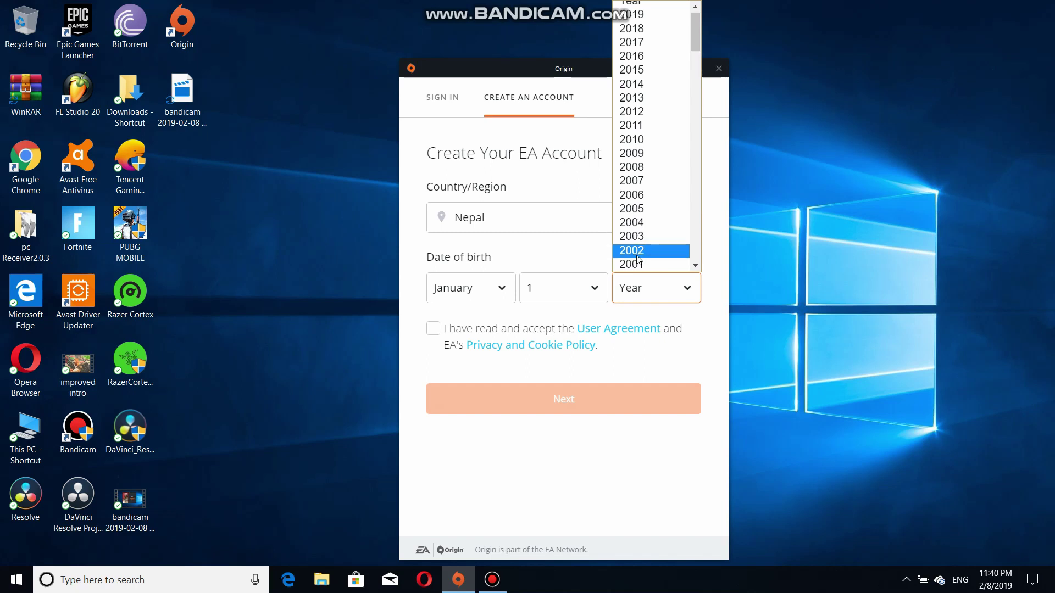
pyautogui.scroll(-1, 638, 261)
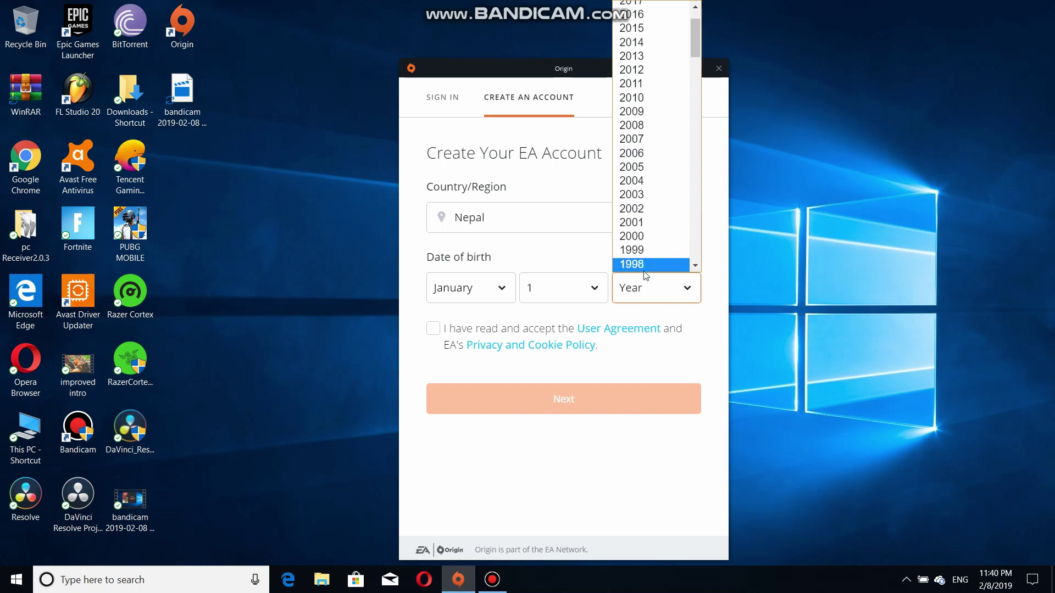
pyautogui.click(643, 237)
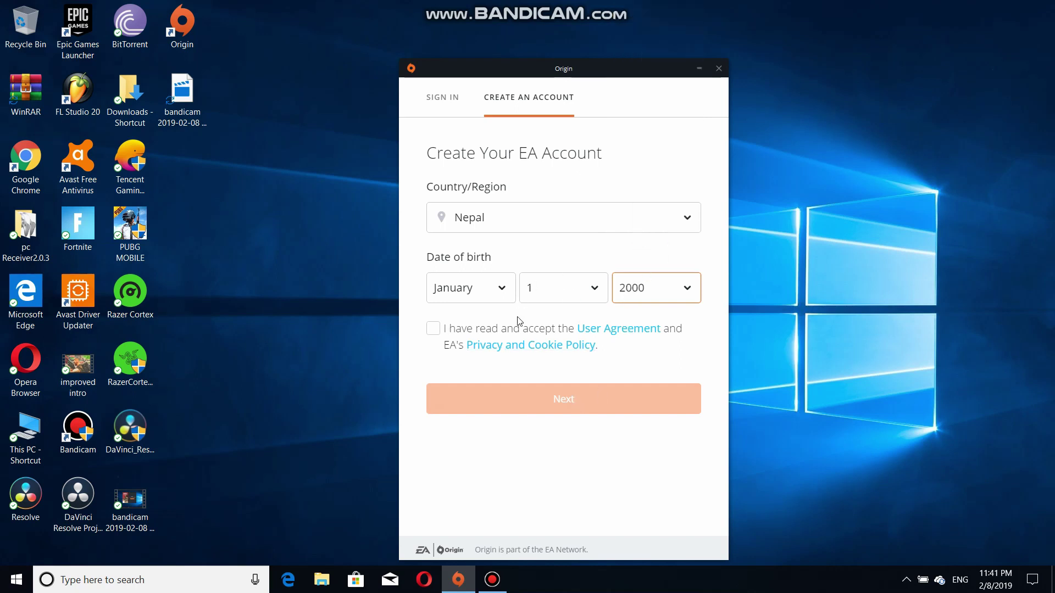
pyautogui.click(434, 330)
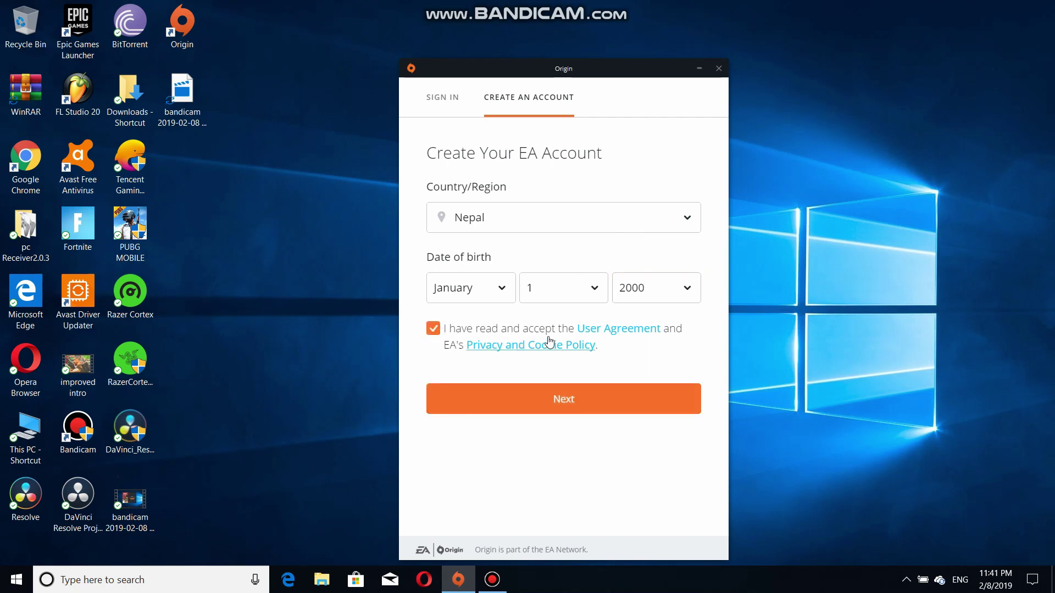
pyautogui.click(542, 409)
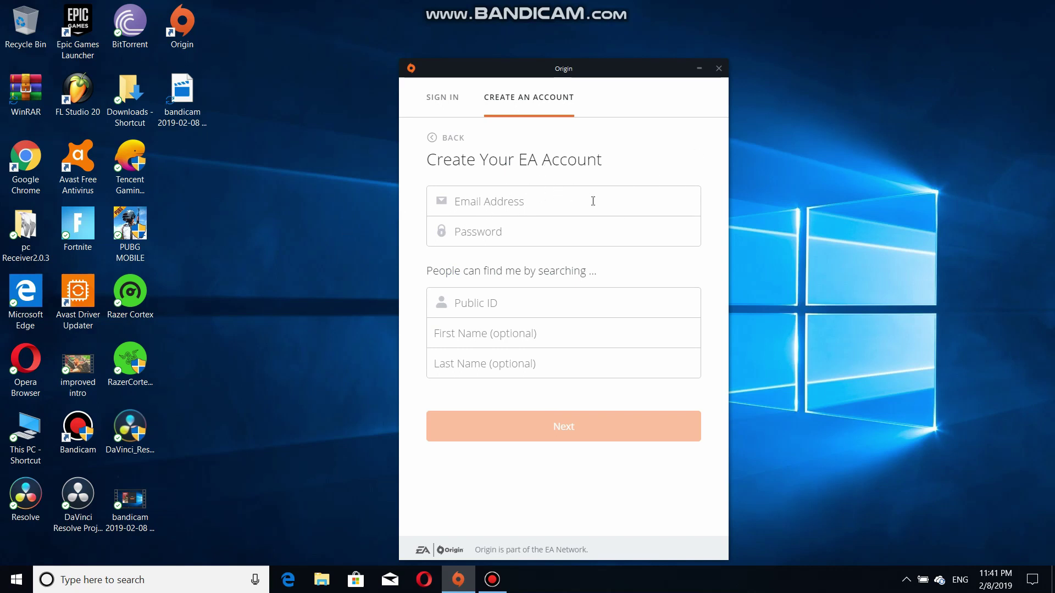
# - Make the profile viewable by Everyone and choose 'What elementary school did you attend?' as security question
pyautogui.click(551, 200)
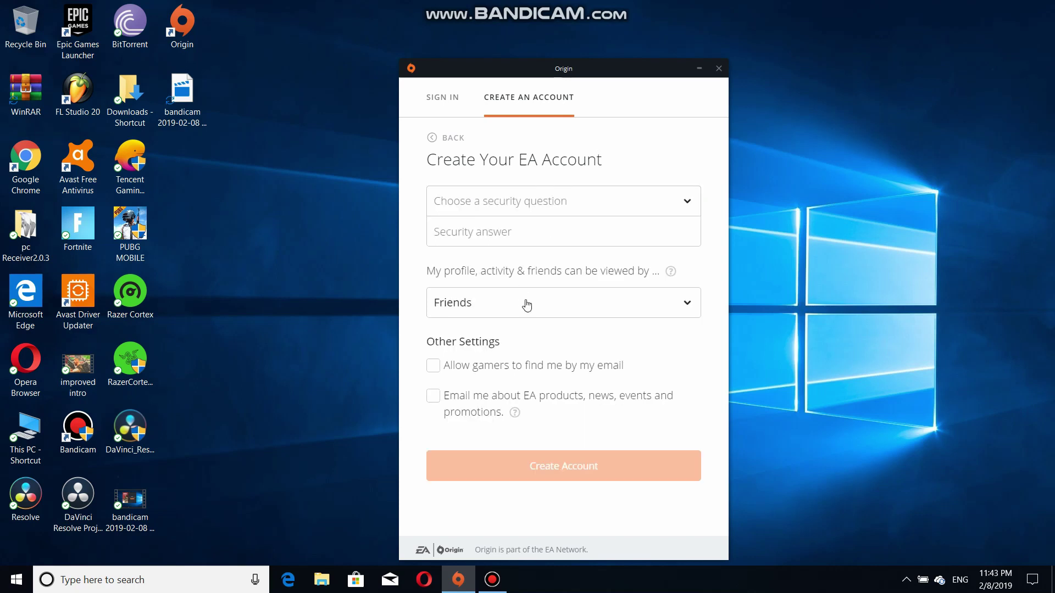
pyautogui.click(525, 303)
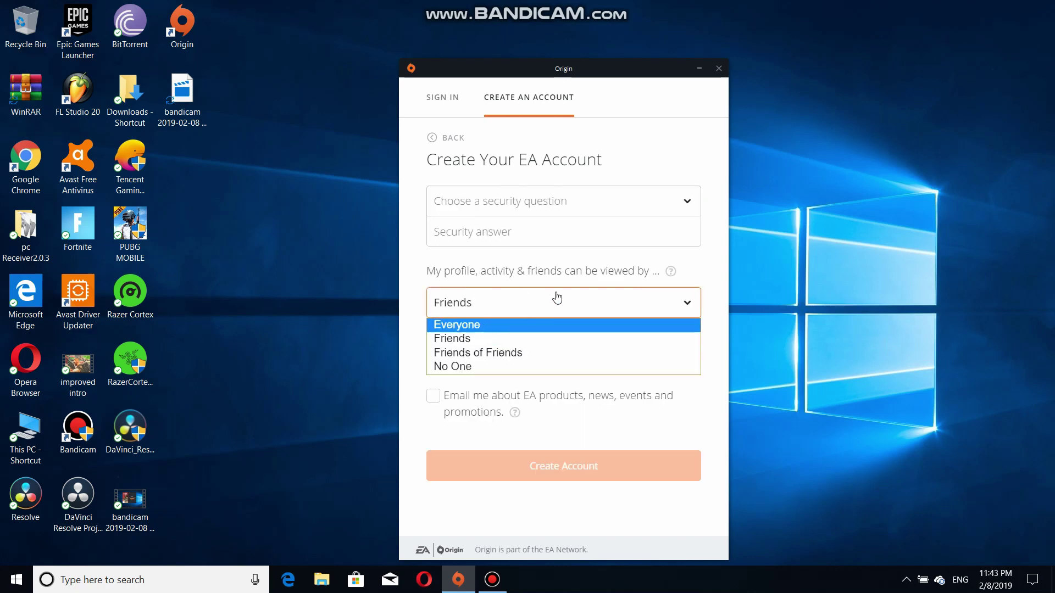
pyautogui.click(511, 330)
pyautogui.click(512, 205)
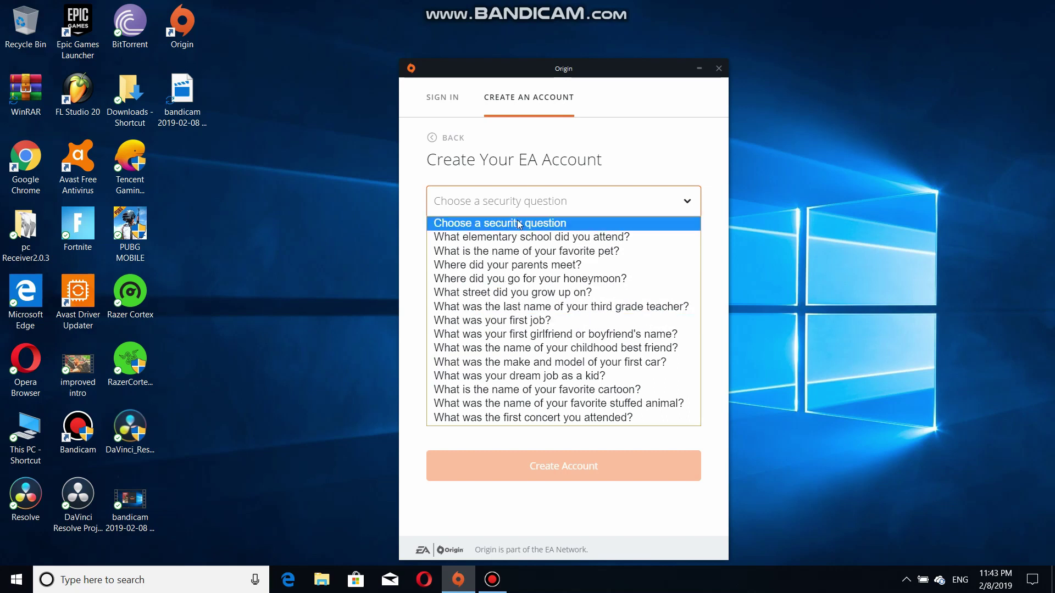
pyautogui.click(492, 238)
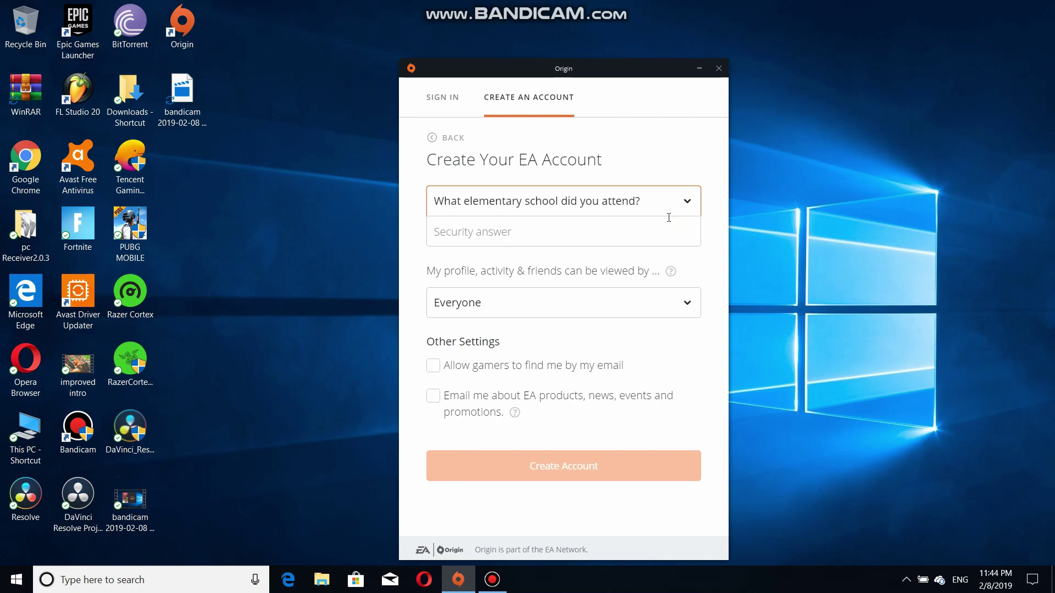
pyautogui.click(685, 208)
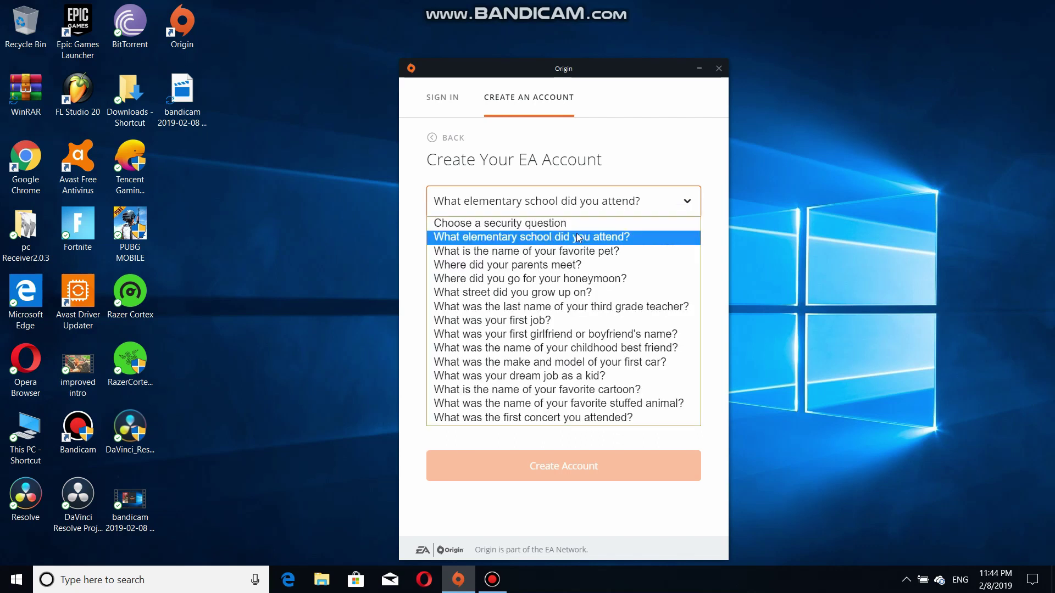
pyautogui.click(599, 237)
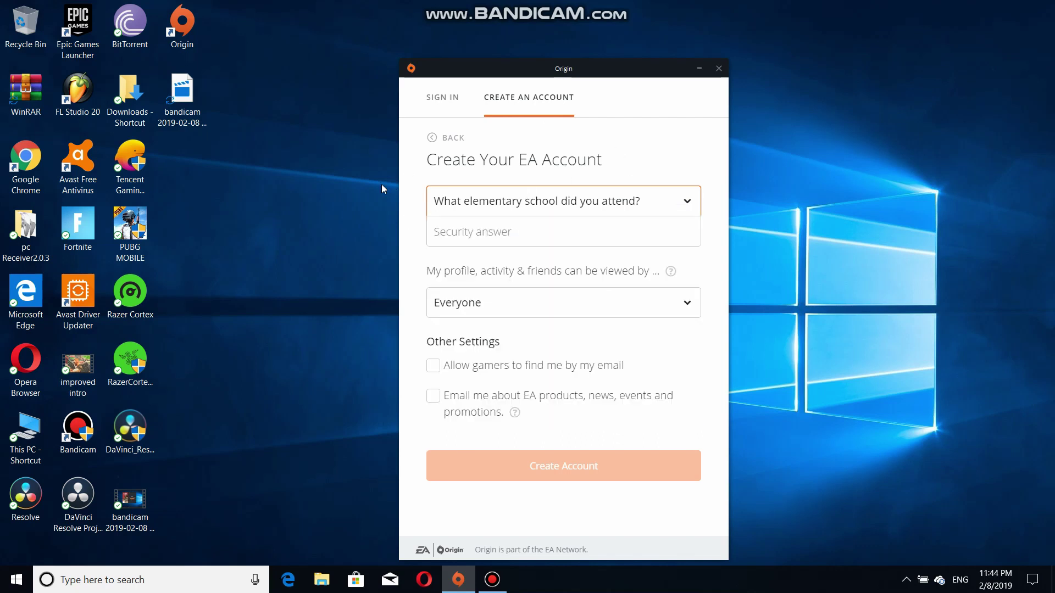
# - Begin a security answer and tick the find-by-email and EA news email options
pyautogui.click(564, 235)
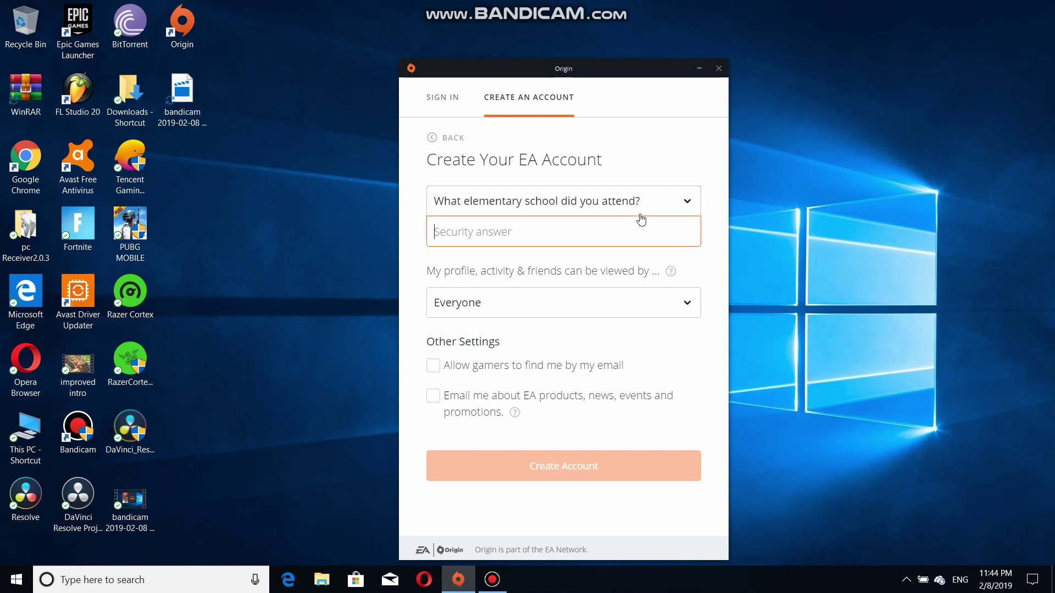
pyautogui.click(435, 368)
pyautogui.click(434, 392)
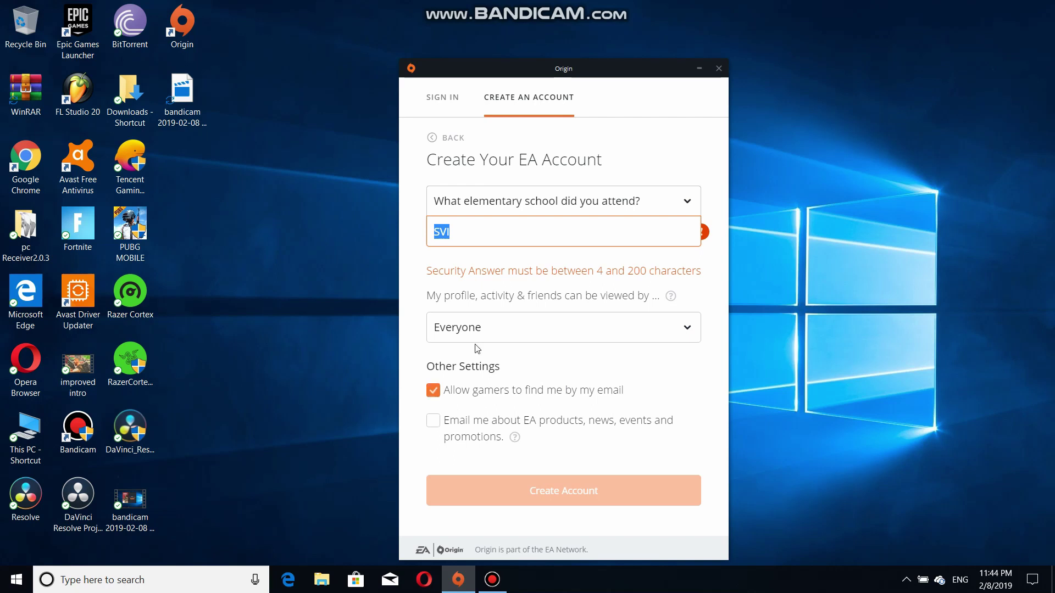
pyautogui.click(439, 423)
pyautogui.click(582, 237)
# - Clear the too-short security answer
pyautogui.press('BackSpace')
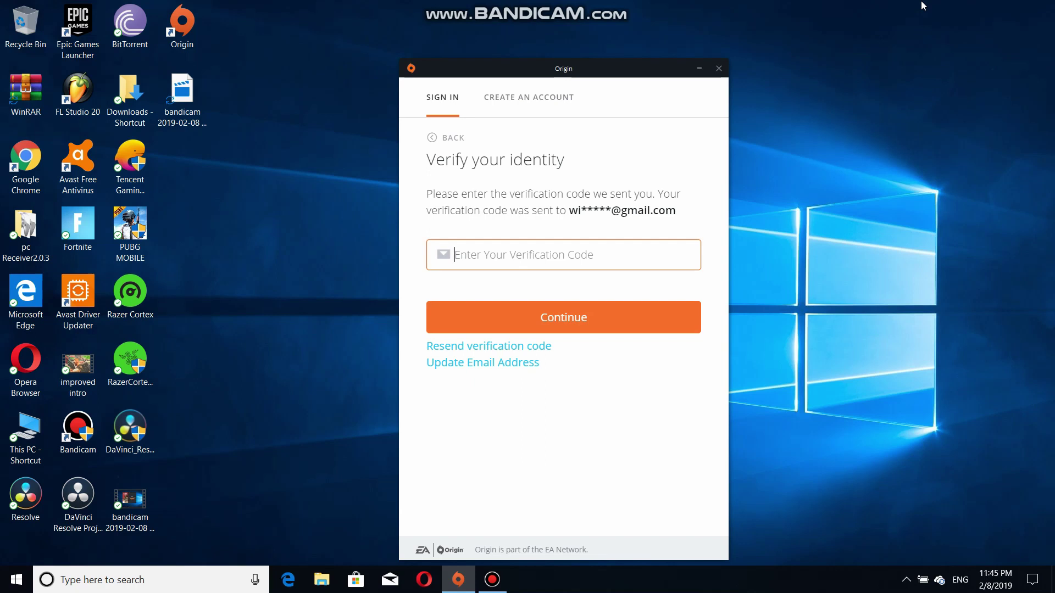
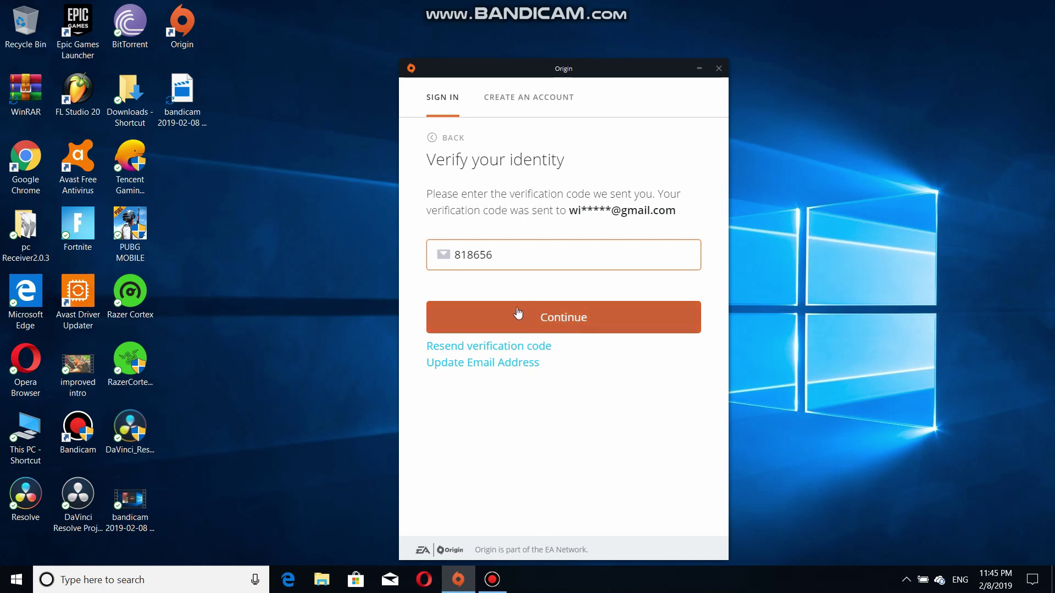
# - Enter the emailed verification code and submit it
pyautogui.click(514, 328)
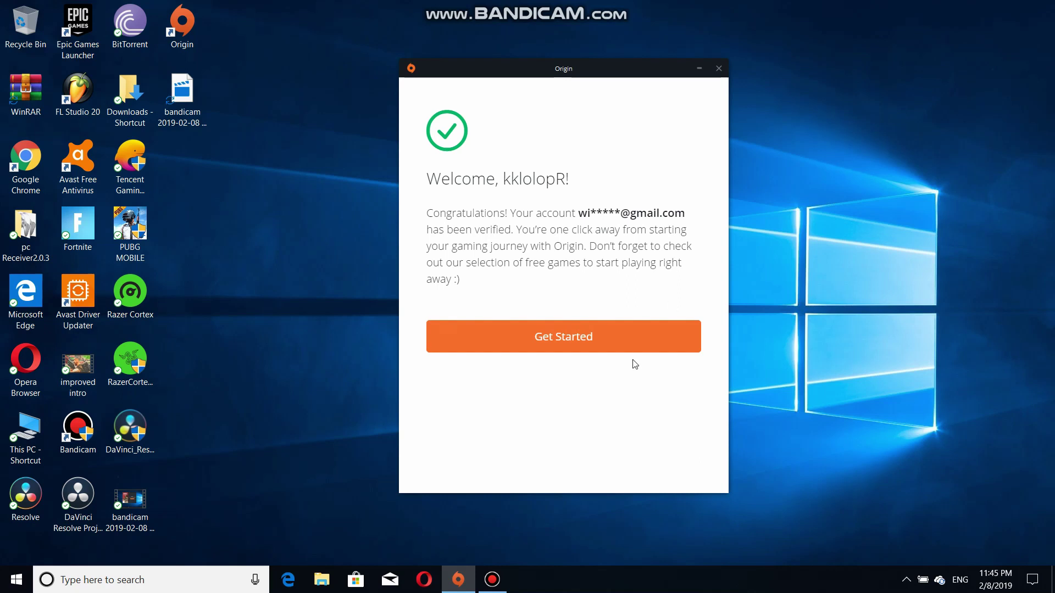
# - Get past the welcome page to the signed-in Origin My Home page
pyautogui.click(626, 335)
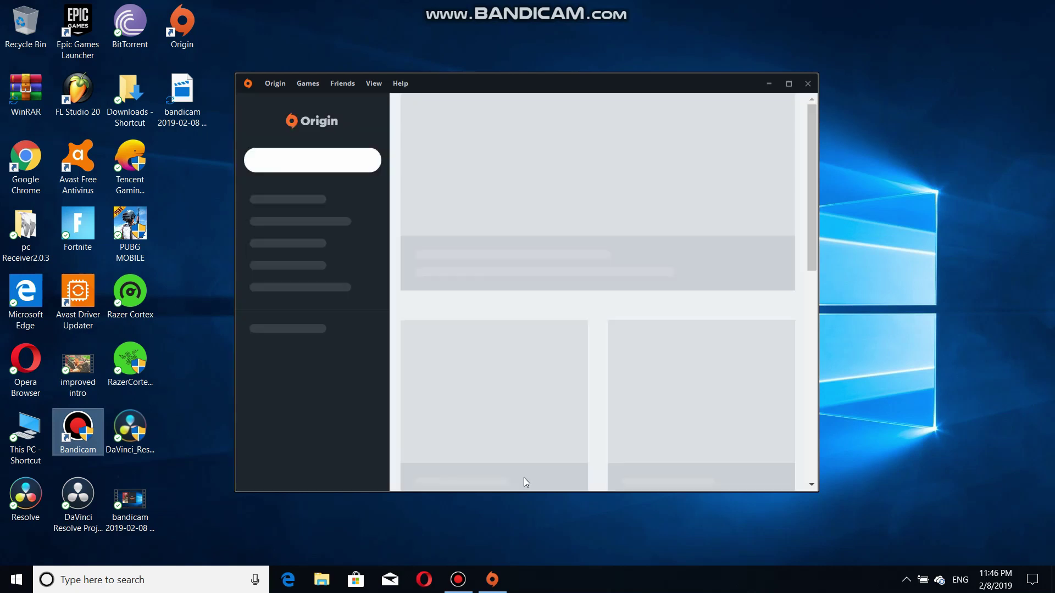
pyautogui.click(463, 589)
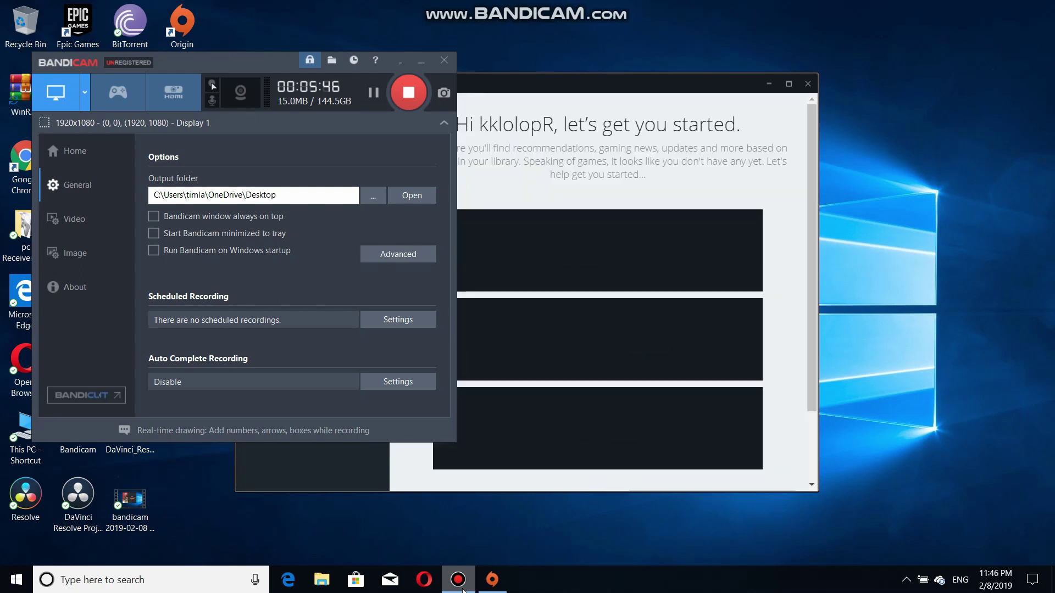
pyautogui.click(463, 589)
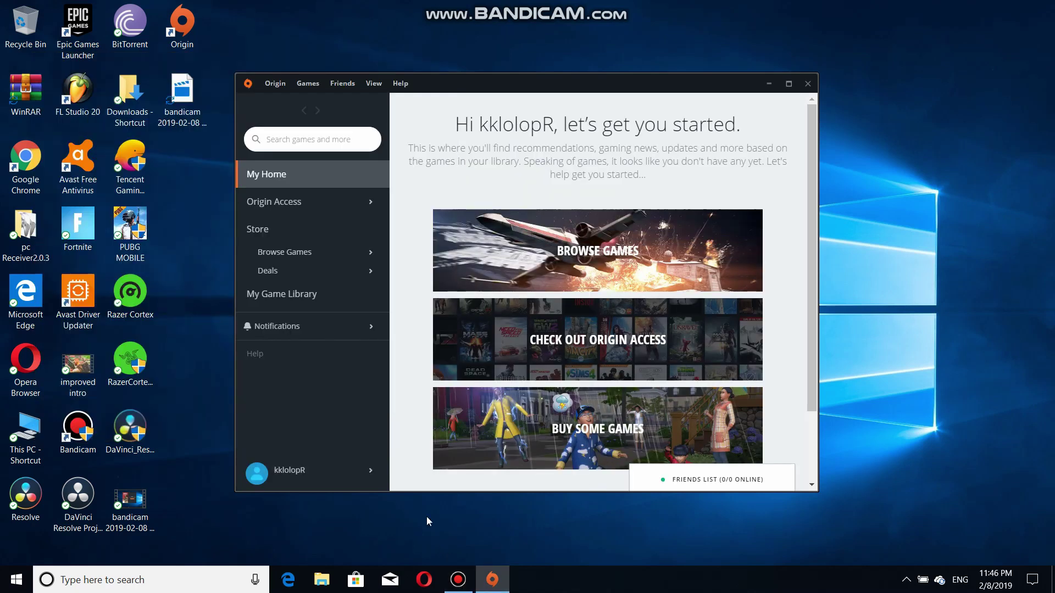
# - Maximize Origin and browse the Origin Access page's Basic and Premier plans
pyautogui.click(788, 84)
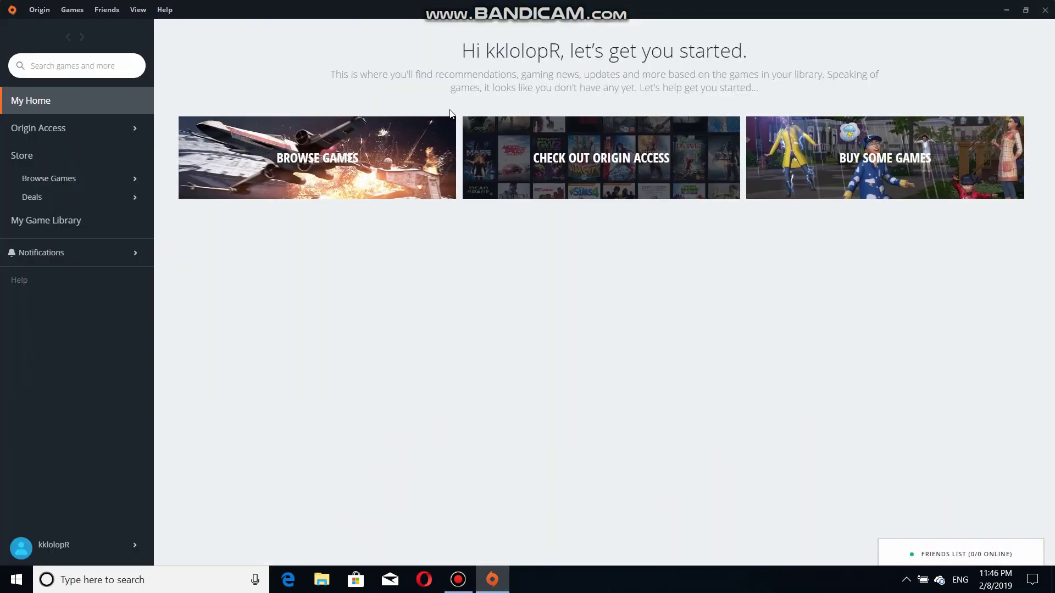
pyautogui.click(55, 132)
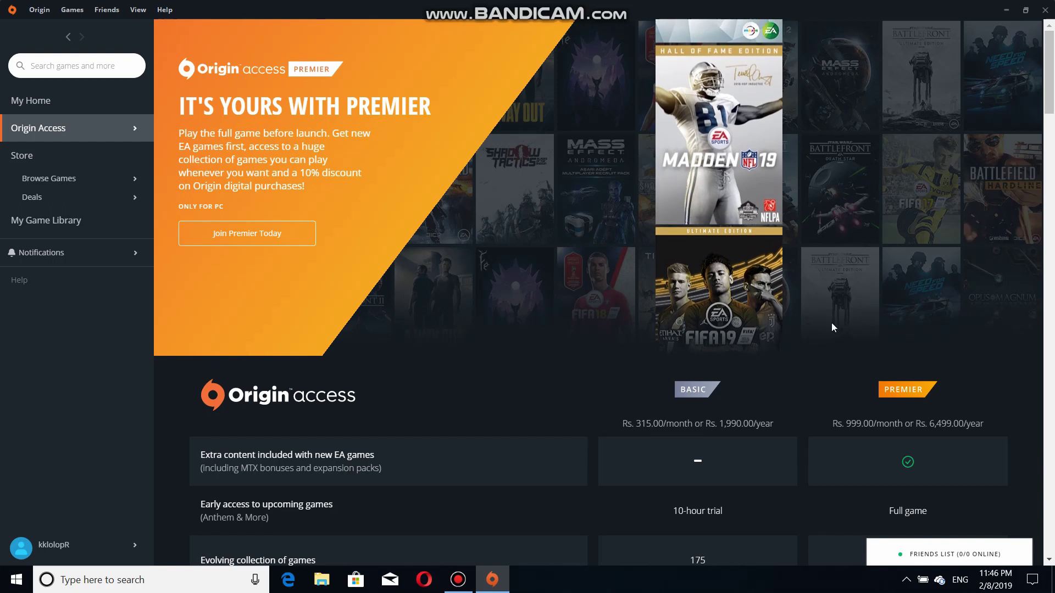
pyautogui.scroll(-6, 630, 365)
pyautogui.scroll(-12, 691, 379)
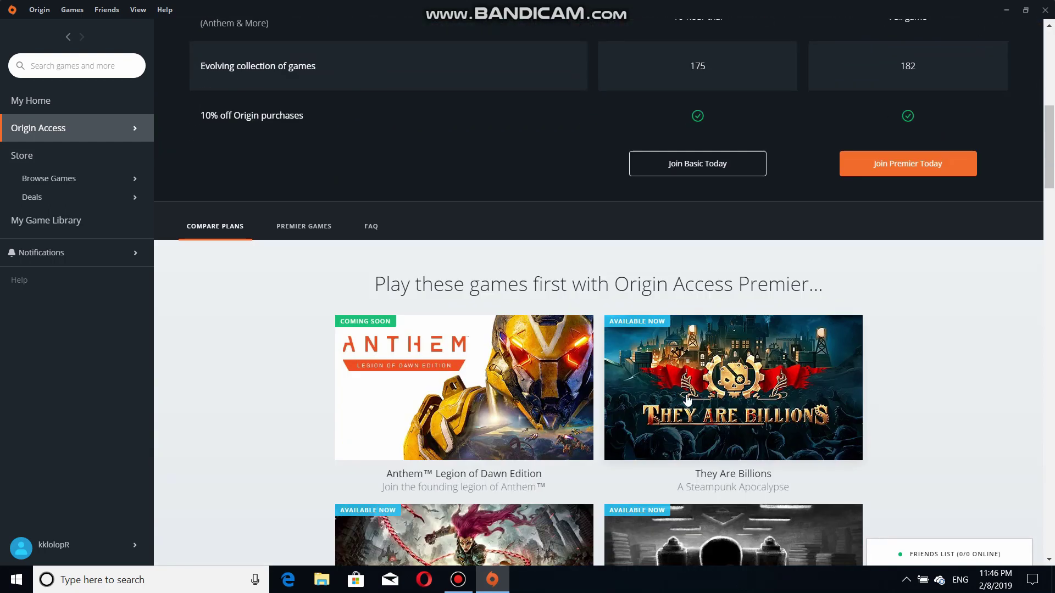
pyautogui.scroll(-4, 670, 415)
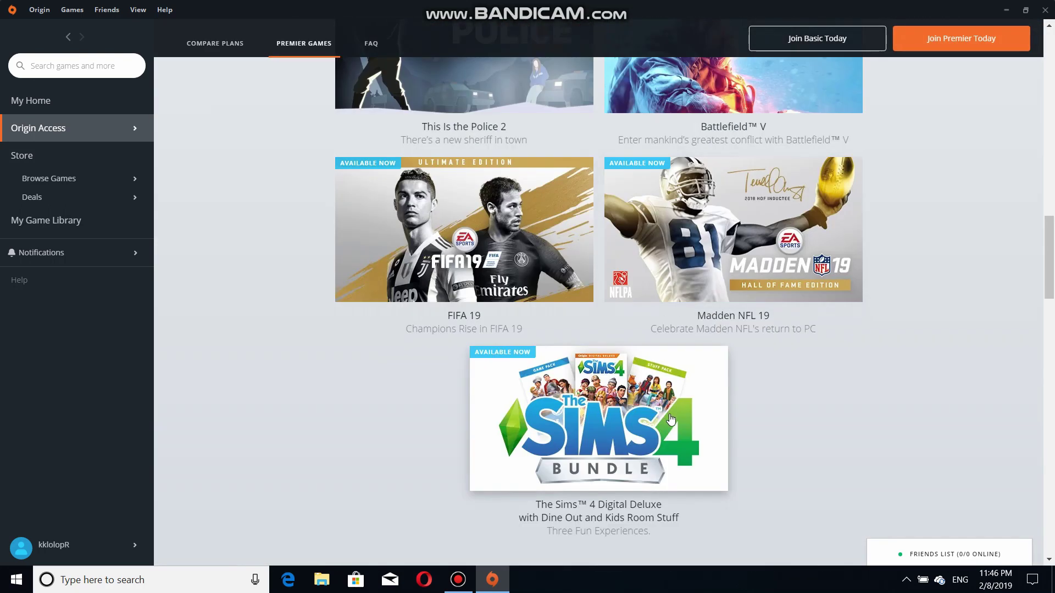
pyautogui.scroll(5, 673, 420)
pyautogui.scroll(8, 676, 425)
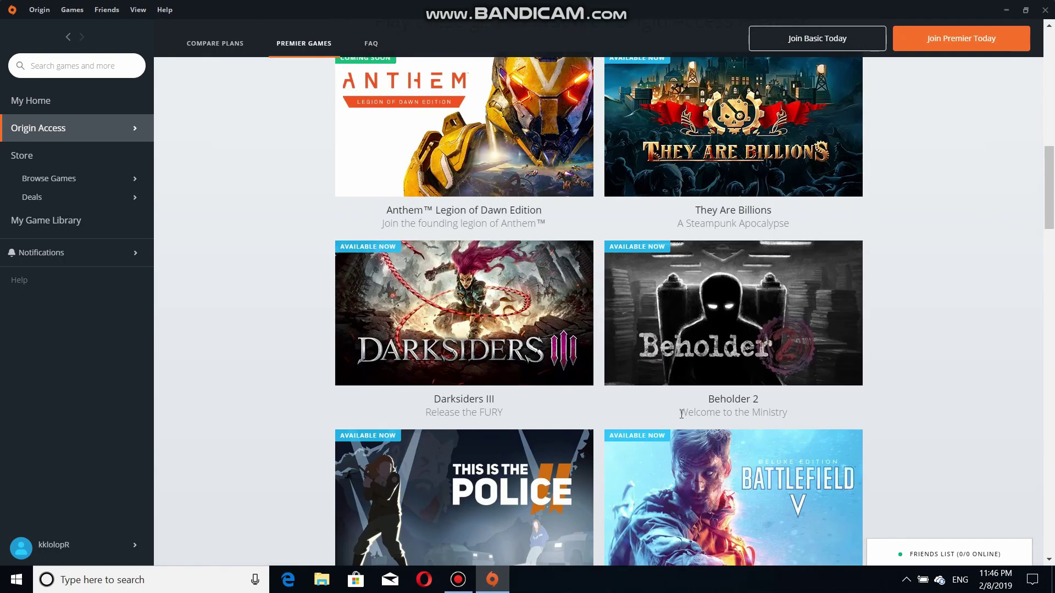
pyautogui.scroll(9, 680, 421)
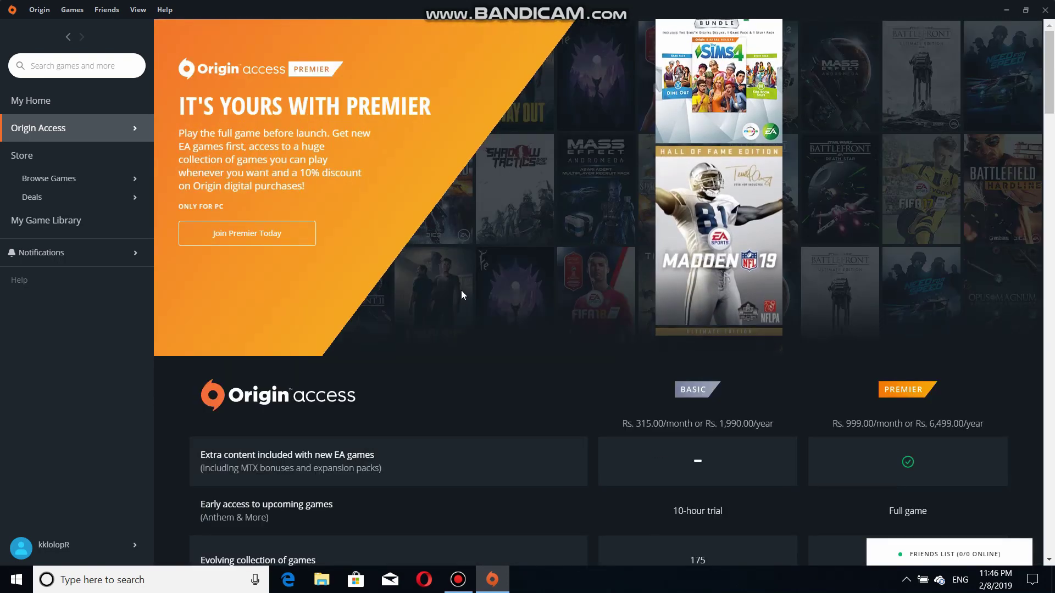
pyautogui.click(122, 57)
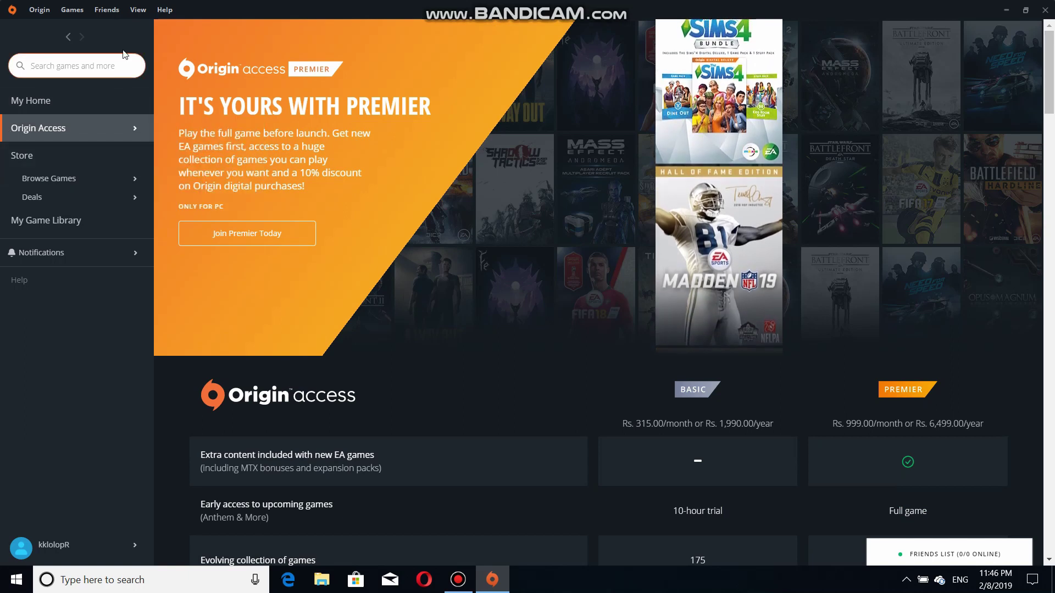
# - Search 'APE' and scroll down the Apex Legends store page
pyautogui.write('APE')
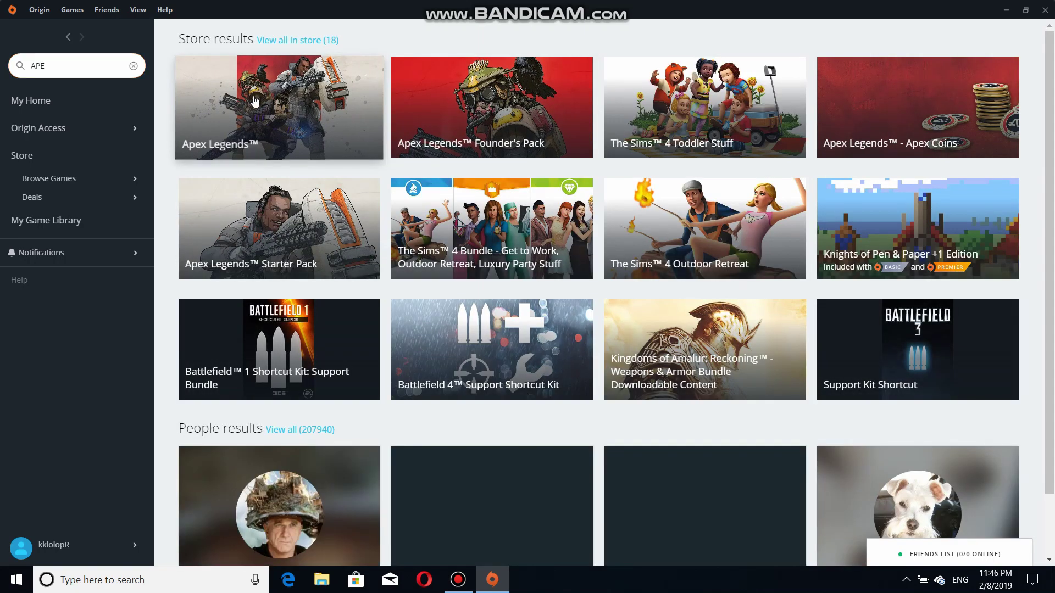
pyautogui.click(256, 96)
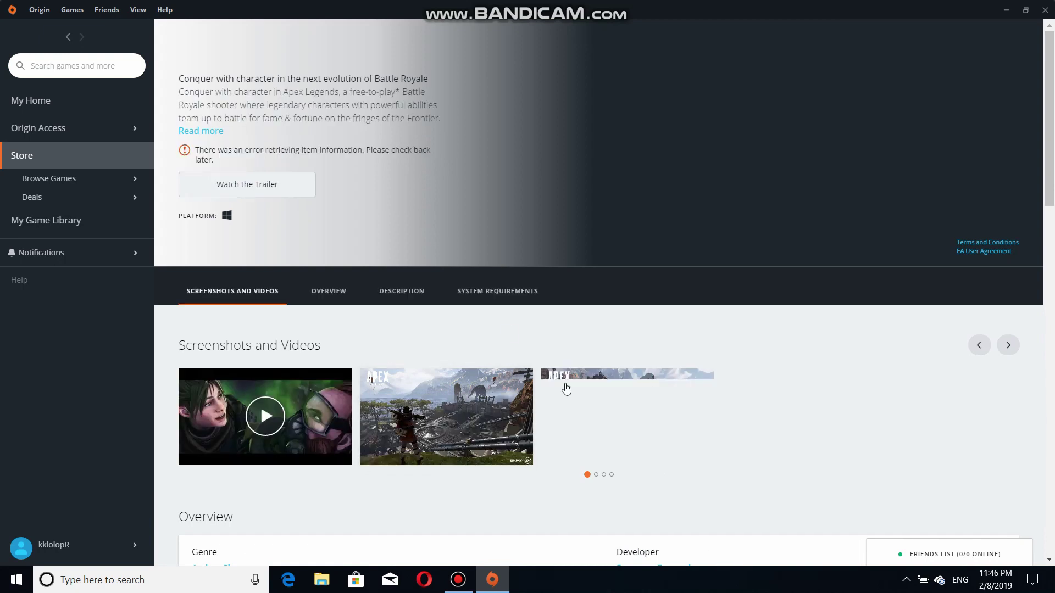
pyautogui.scroll(-2, 448, 400)
pyautogui.scroll(-3, 450, 401)
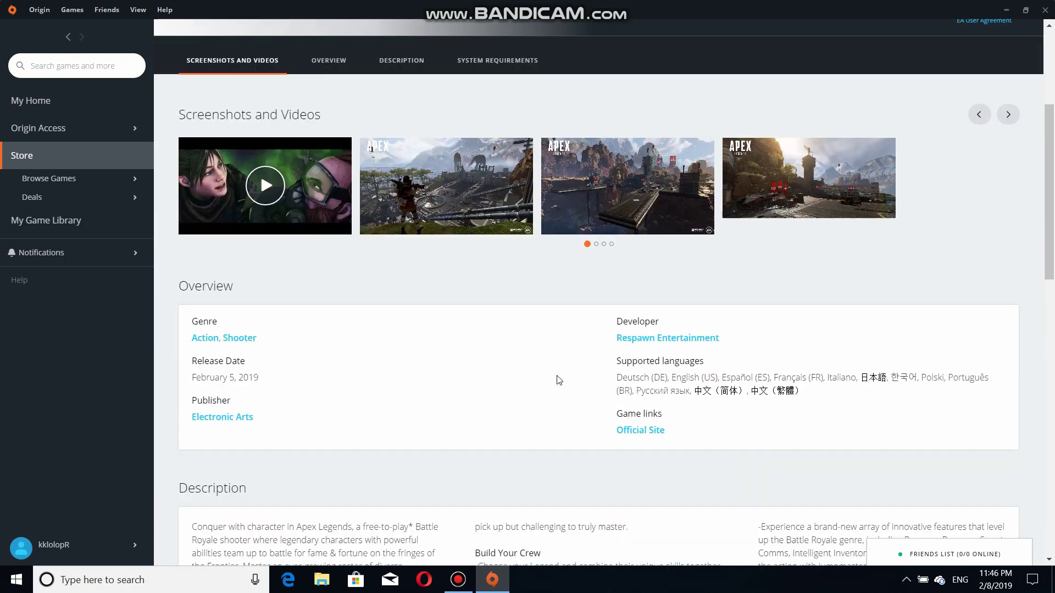
pyautogui.scroll(-12, 510, 394)
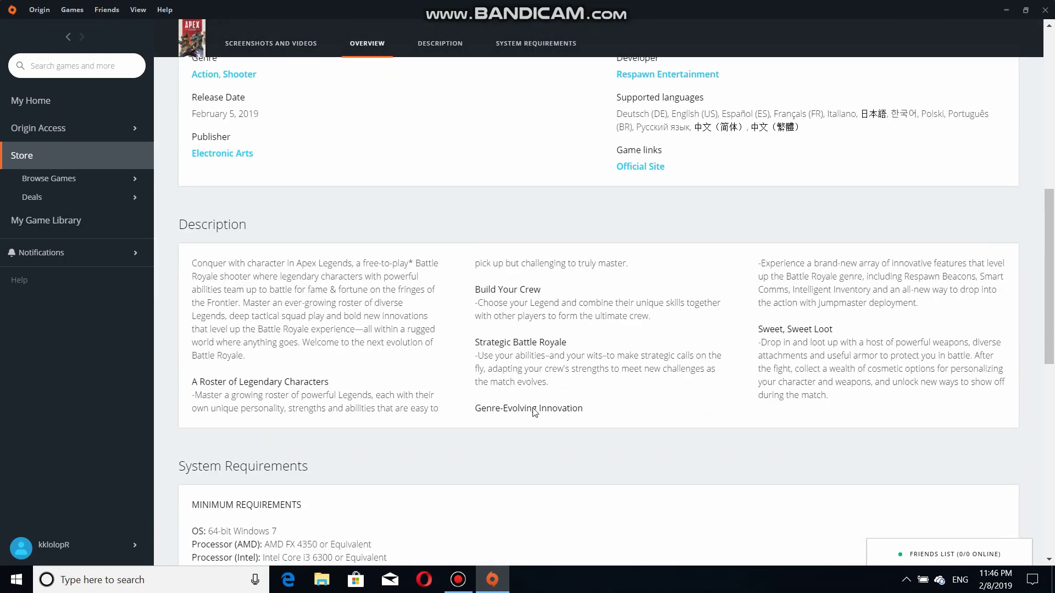
pyautogui.scroll(-3, 529, 358)
# - Review the store page again, then open Browse Games sorted by Most Popular
pyautogui.scroll(10, 511, 383)
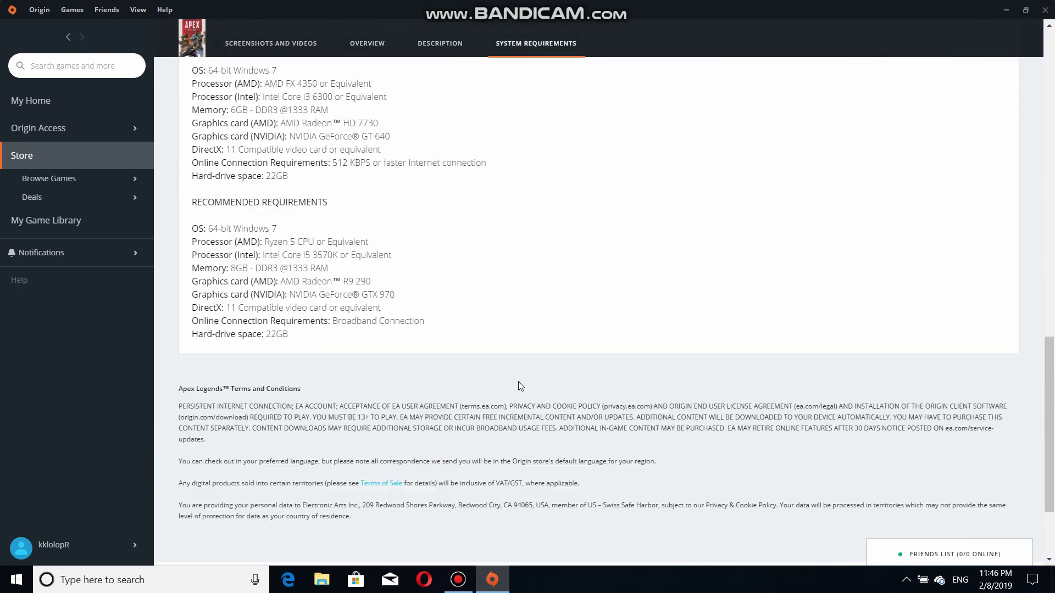
pyautogui.scroll(4, 528, 401)
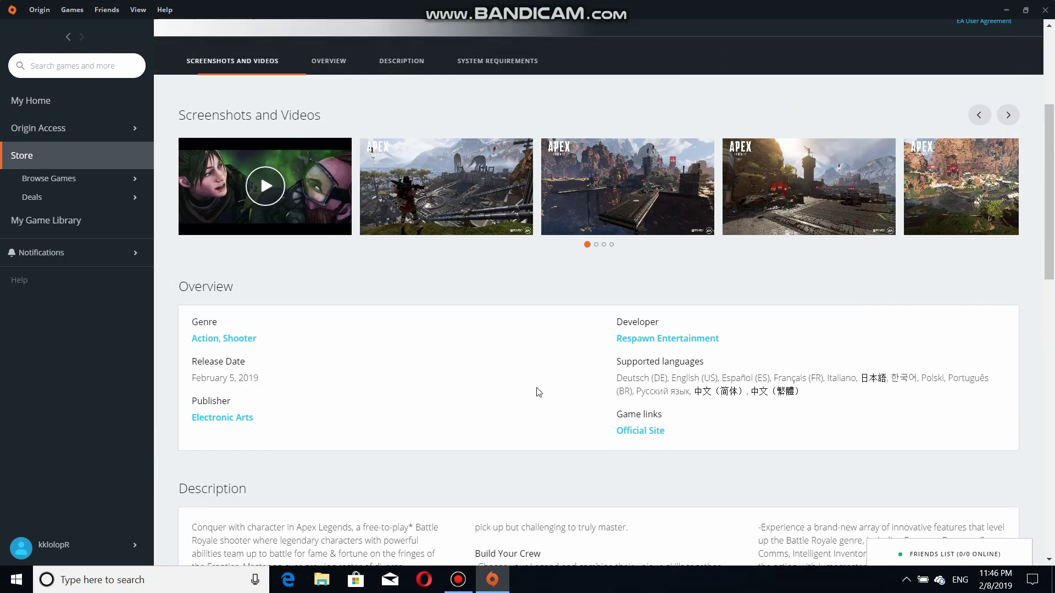
pyautogui.scroll(4, 528, 401)
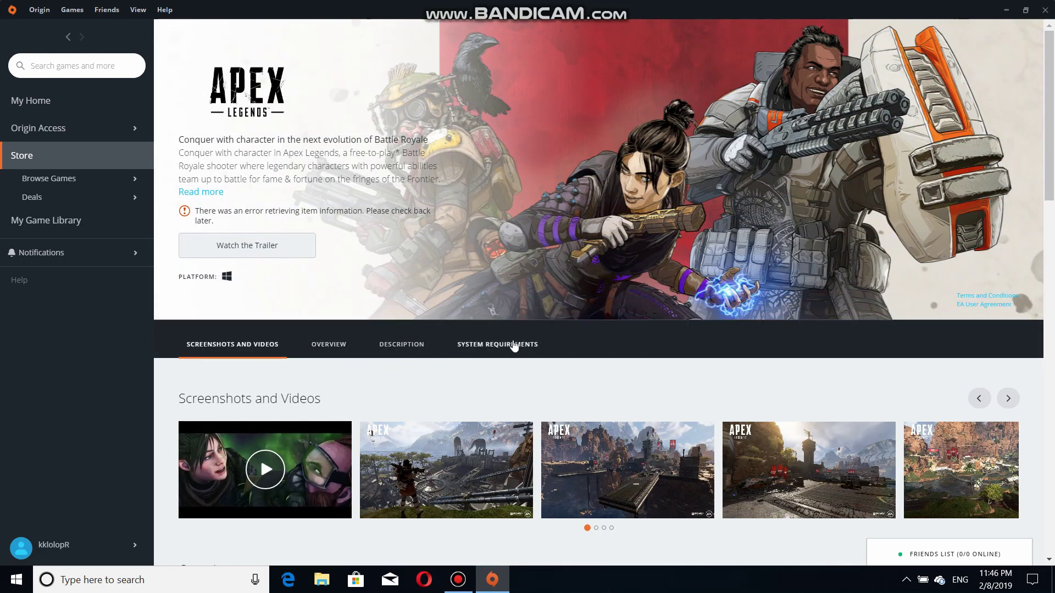
pyautogui.scroll(-8, 696, 309)
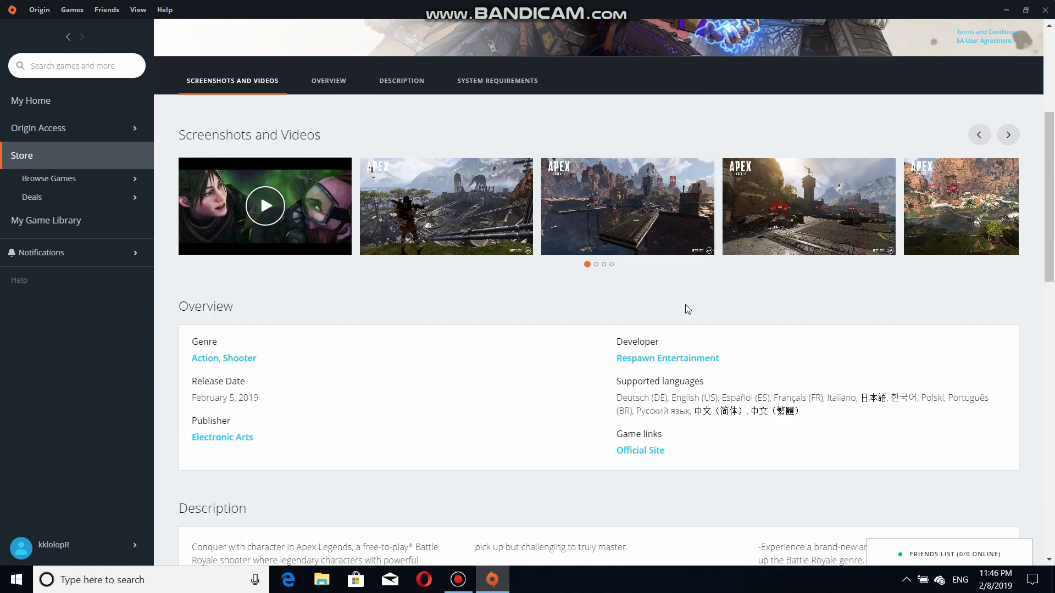
pyautogui.scroll(-13, 695, 299)
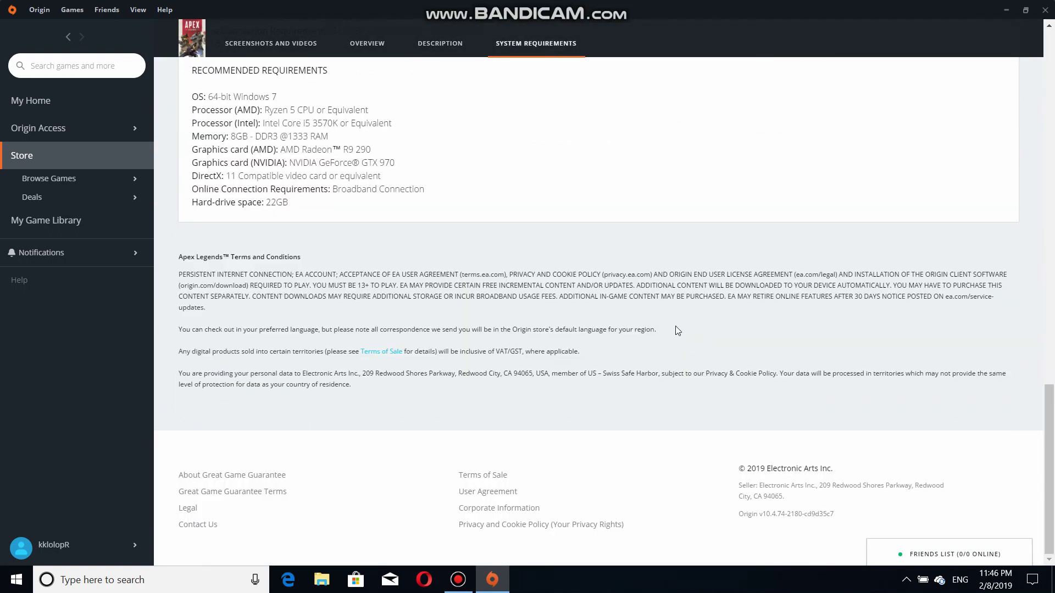
pyautogui.click(107, 177)
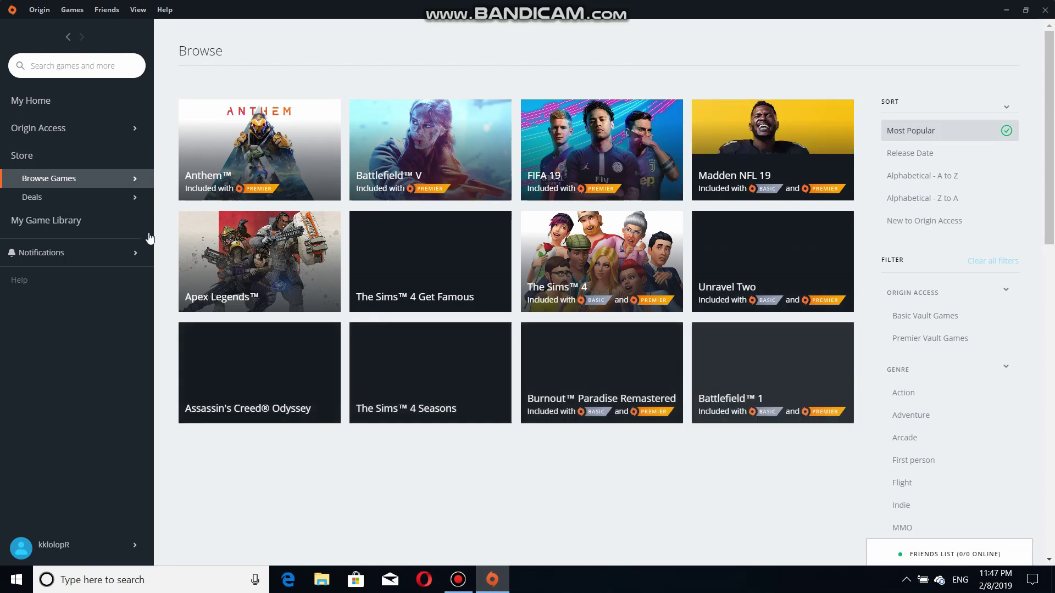
# - Open the Apex Legends tile from the catalogue and add it to the library
pyautogui.click(272, 253)
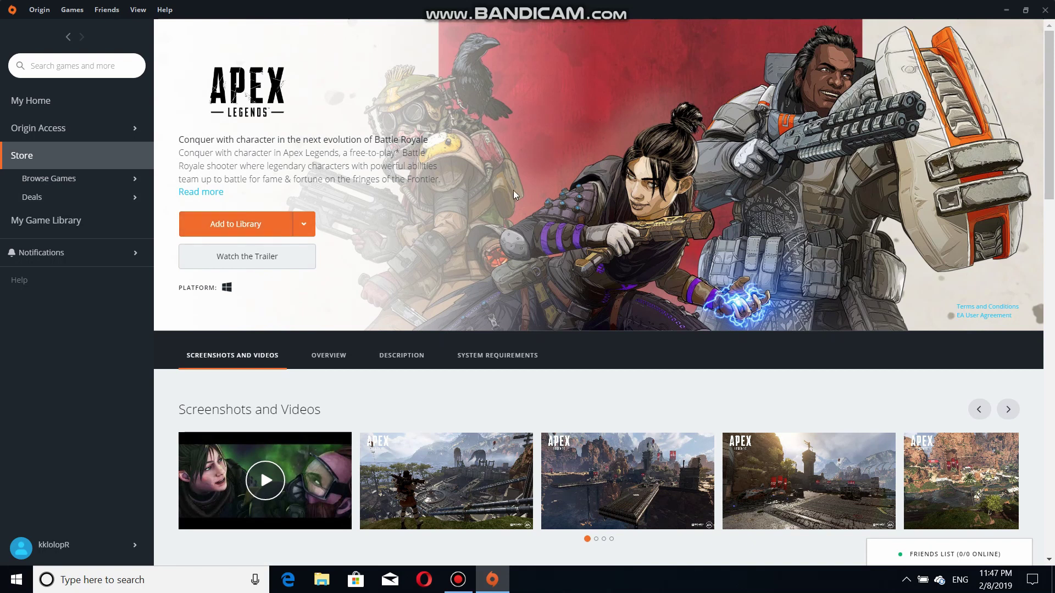
pyautogui.scroll(-3, 470, 286)
pyautogui.scroll(3, 461, 281)
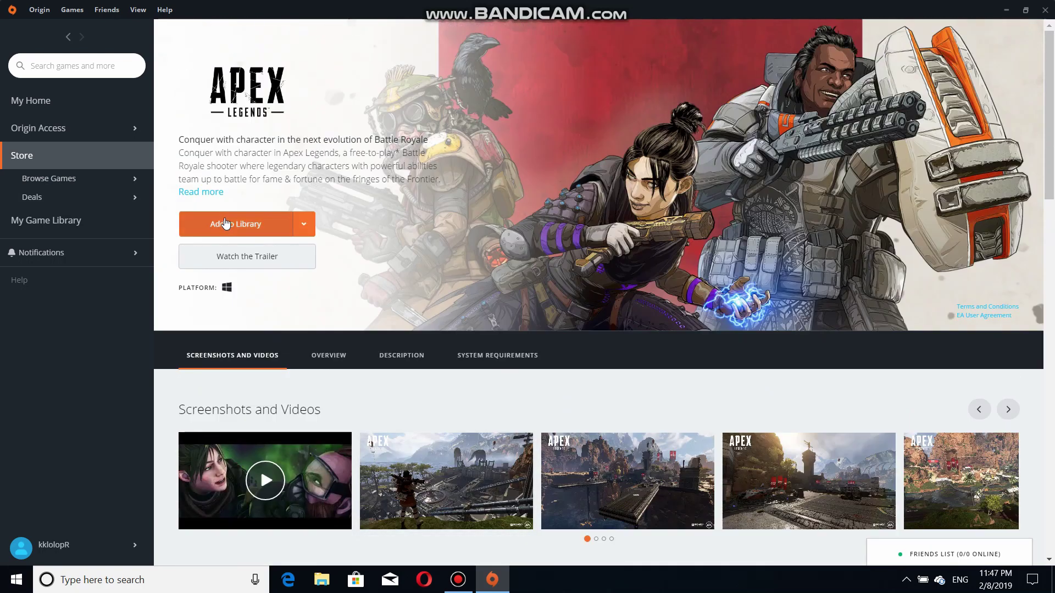
pyautogui.click(298, 234)
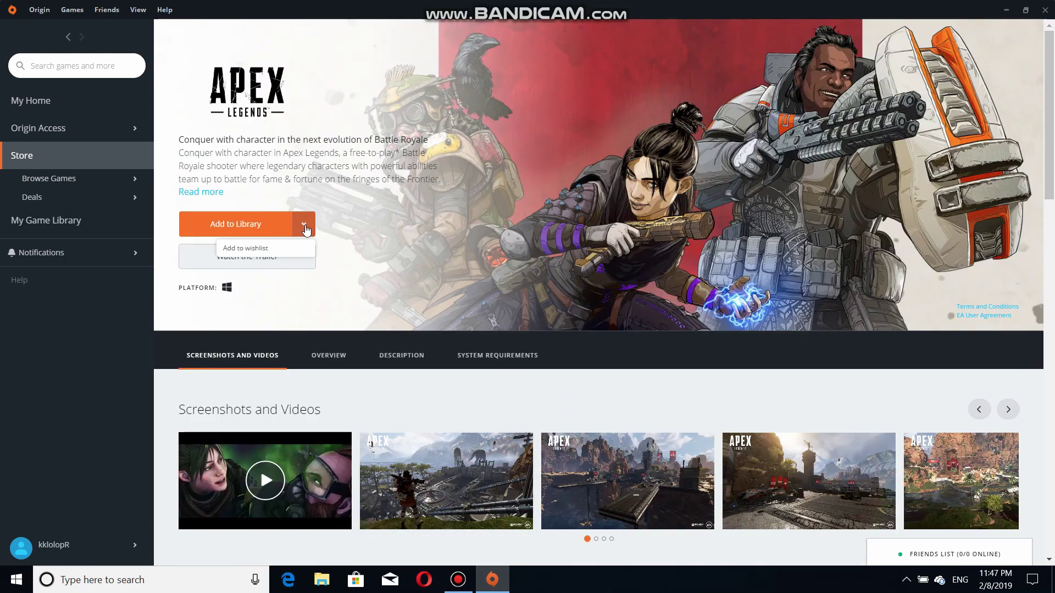
pyautogui.click(255, 233)
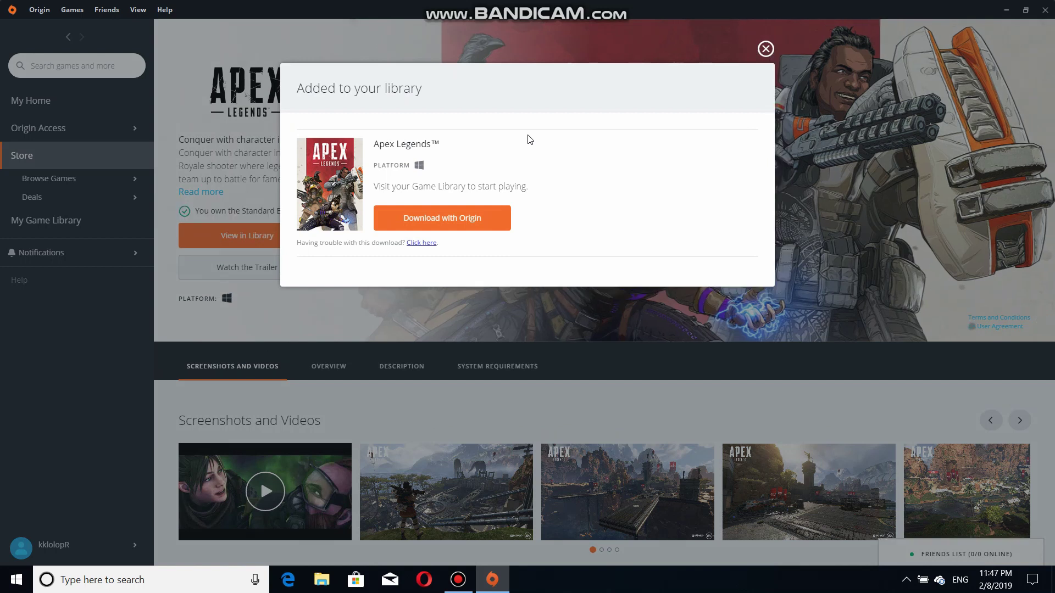
# - Download Apex Legends with English US as the language and open the install-folder picker
pyautogui.click(467, 222)
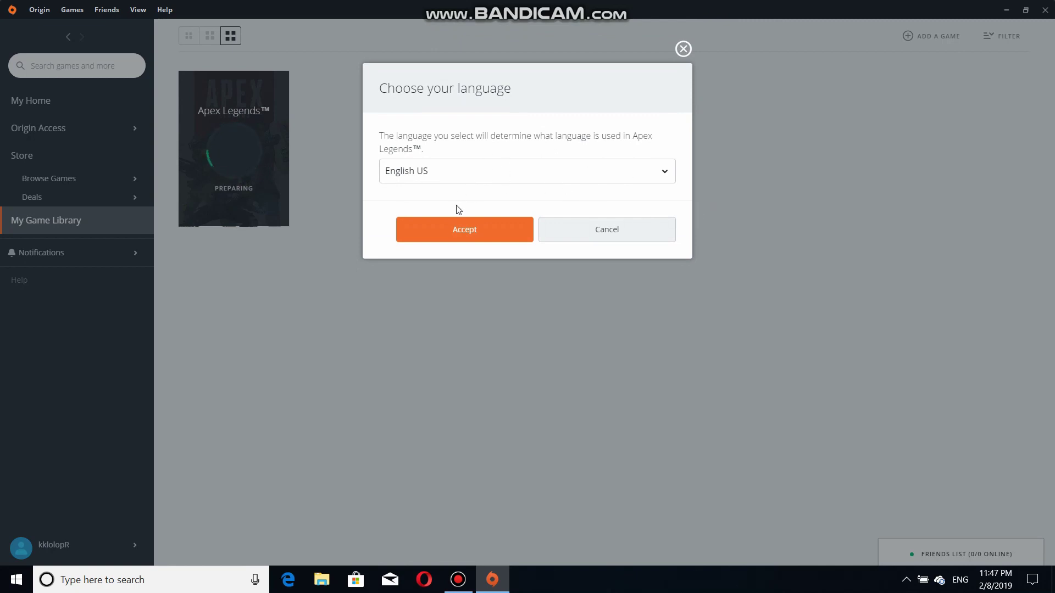
pyautogui.click(479, 233)
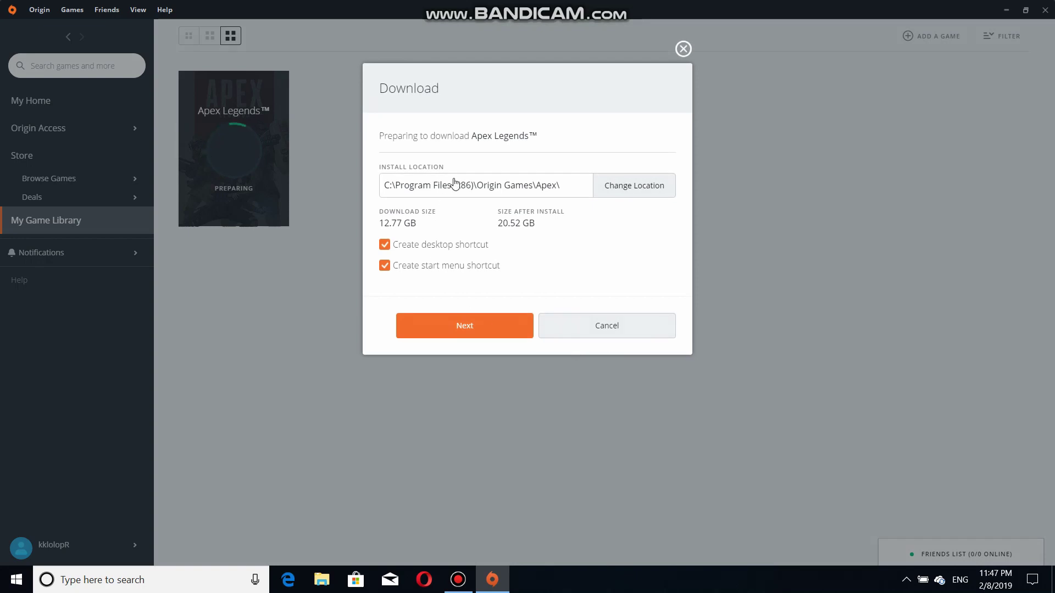
pyautogui.click(649, 184)
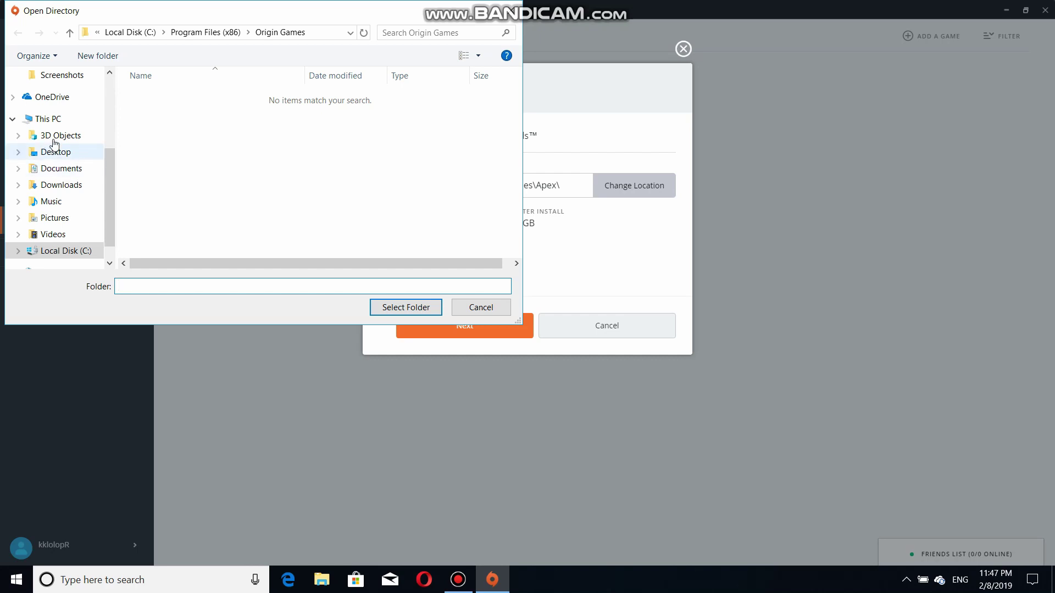
# - Choose C:\4ever downlode as the Apex Legends install folder and continue
pyautogui.click(64, 251)
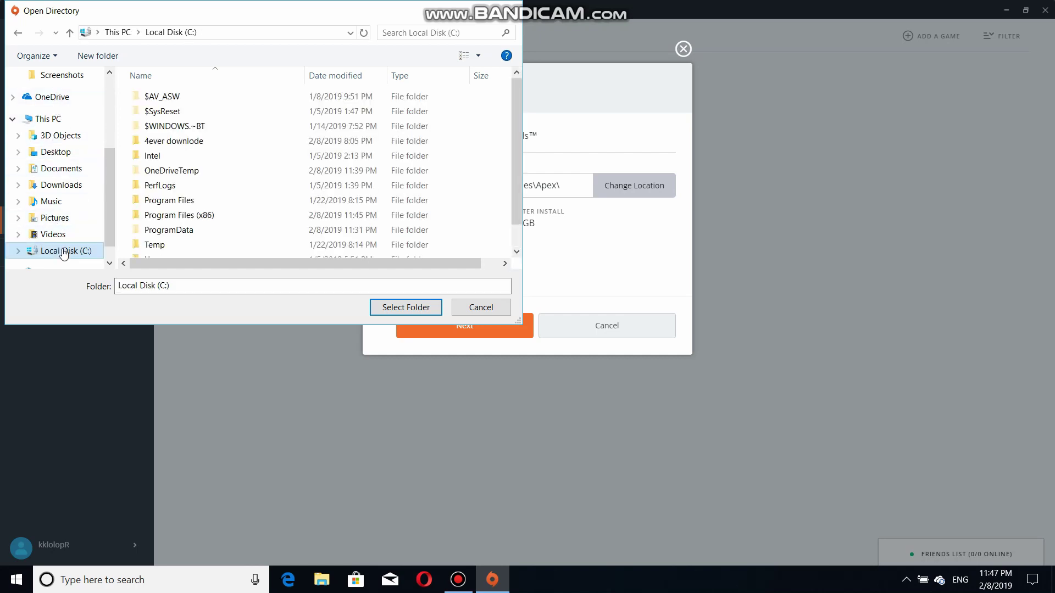
pyautogui.doubleClick(167, 142)
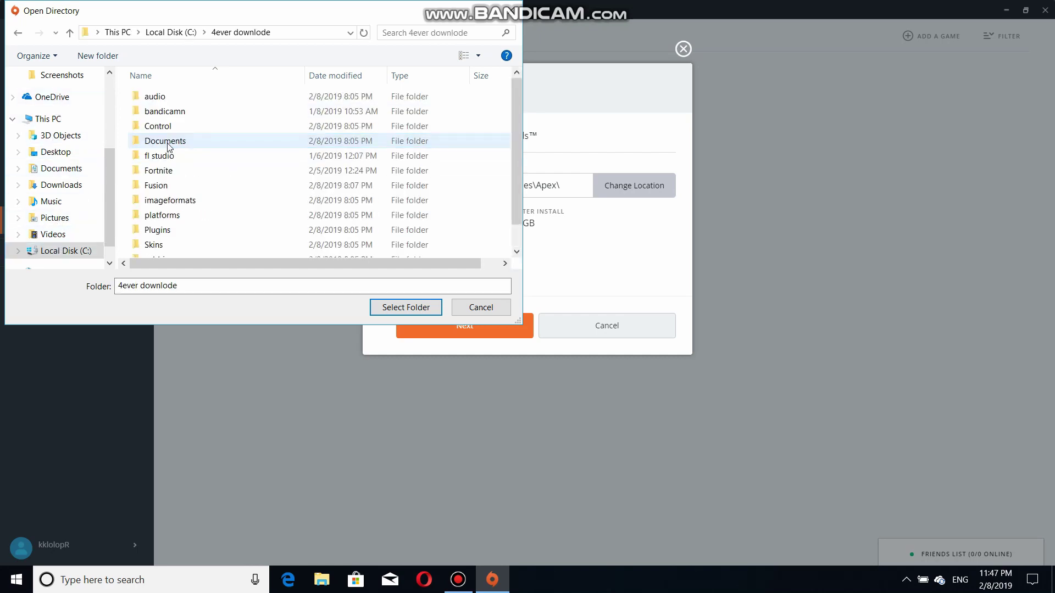
pyautogui.click(406, 307)
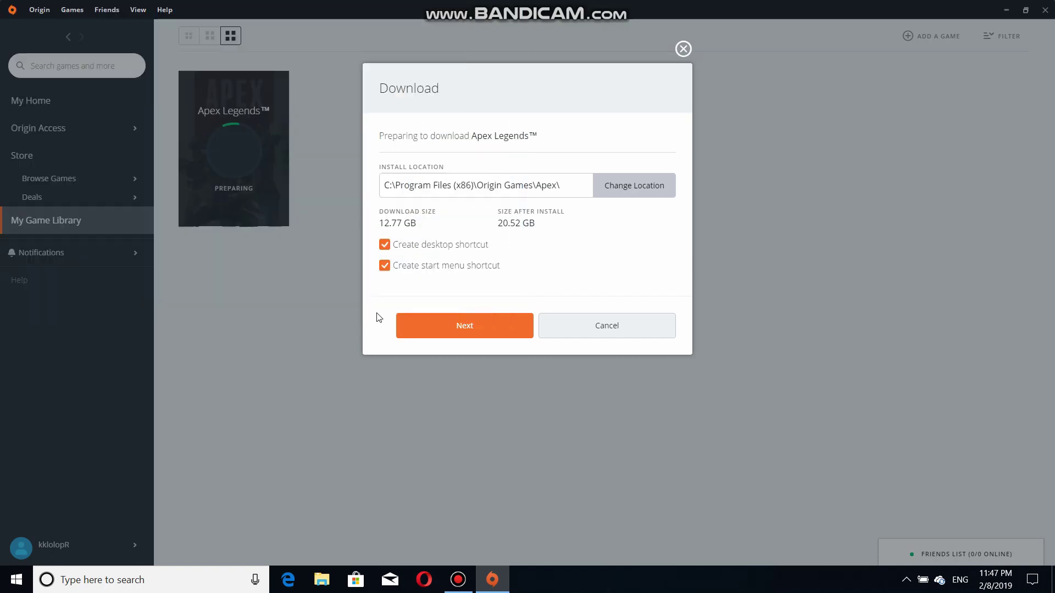
pyautogui.click(474, 325)
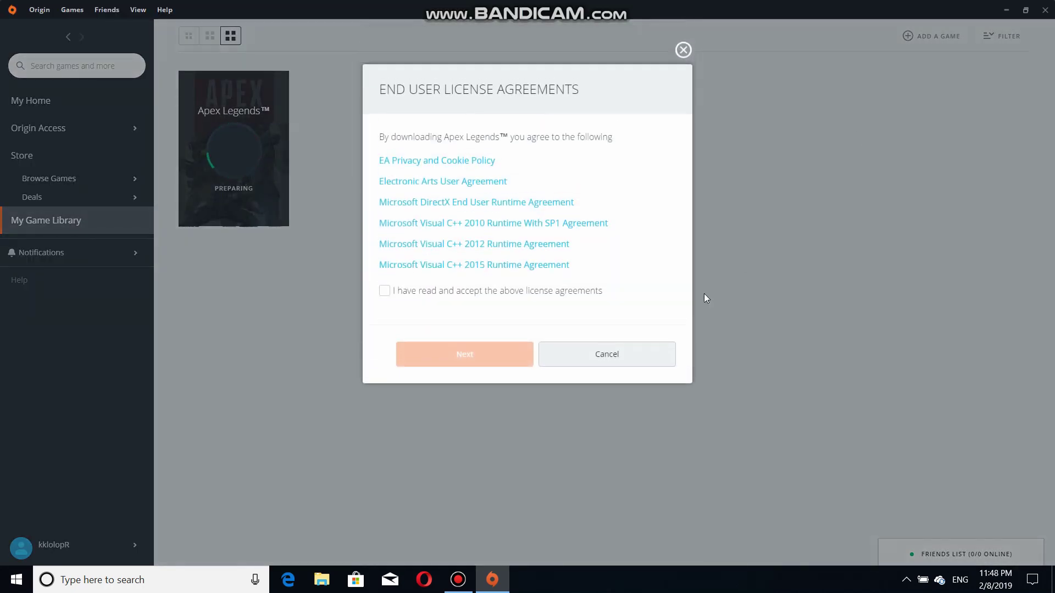
# - Accept the license agreements and start the Apex Legends download
pyautogui.click(385, 291)
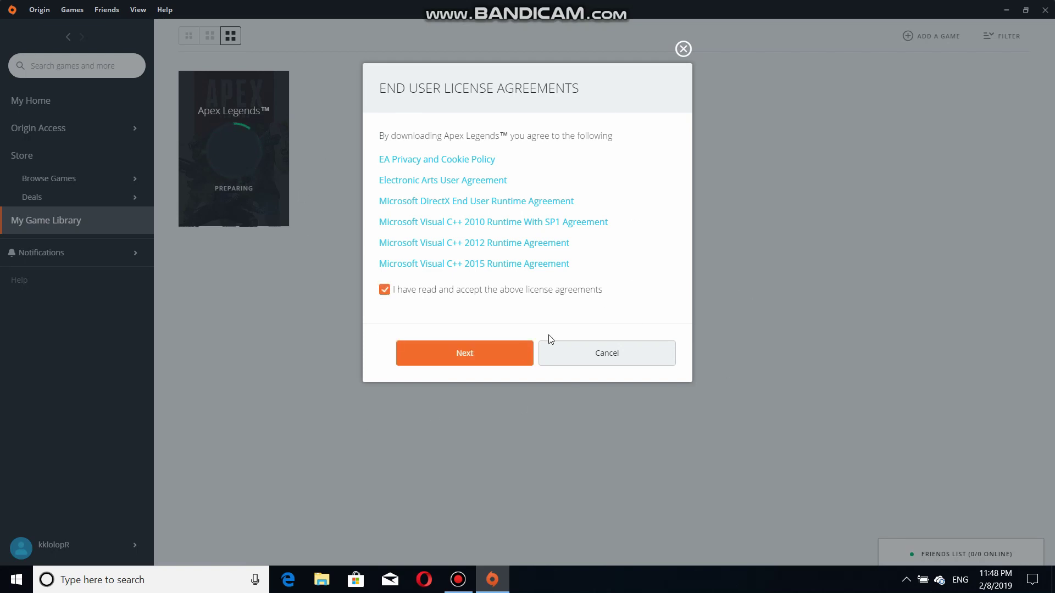
pyautogui.click(465, 353)
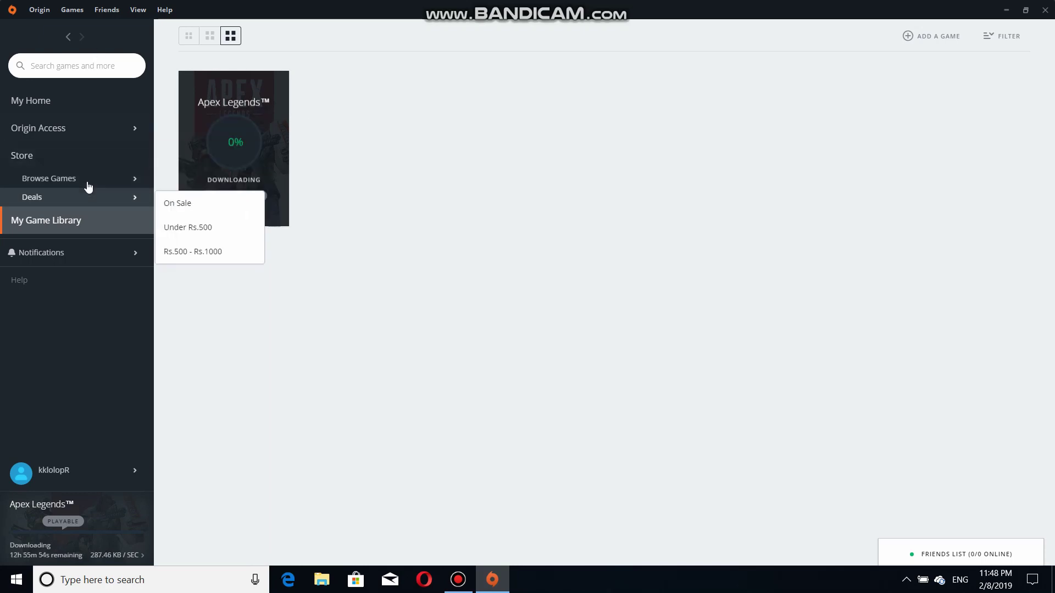
pyautogui.click(37, 158)
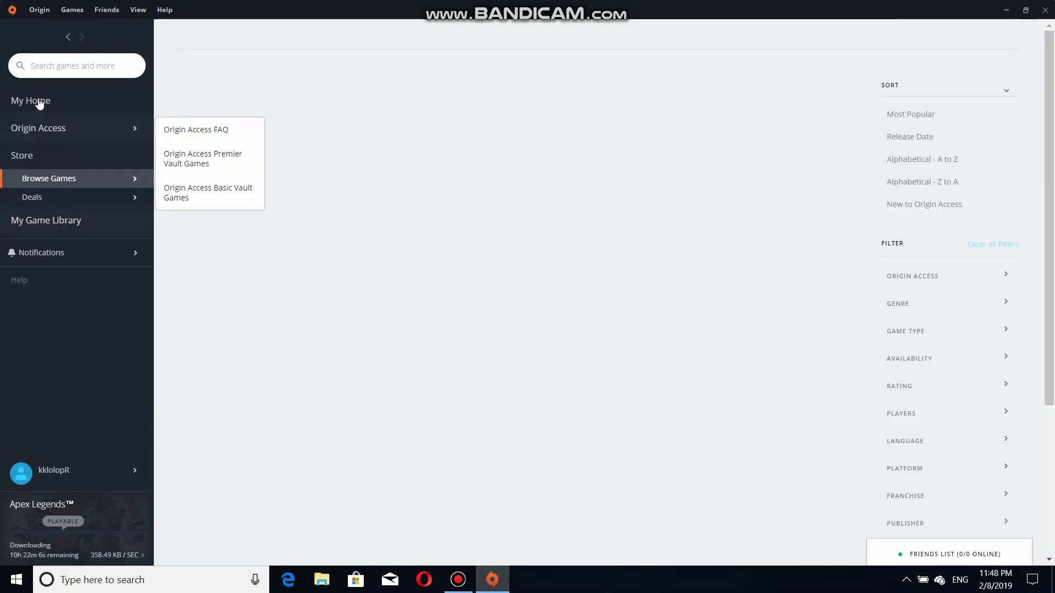
pyautogui.click(38, 101)
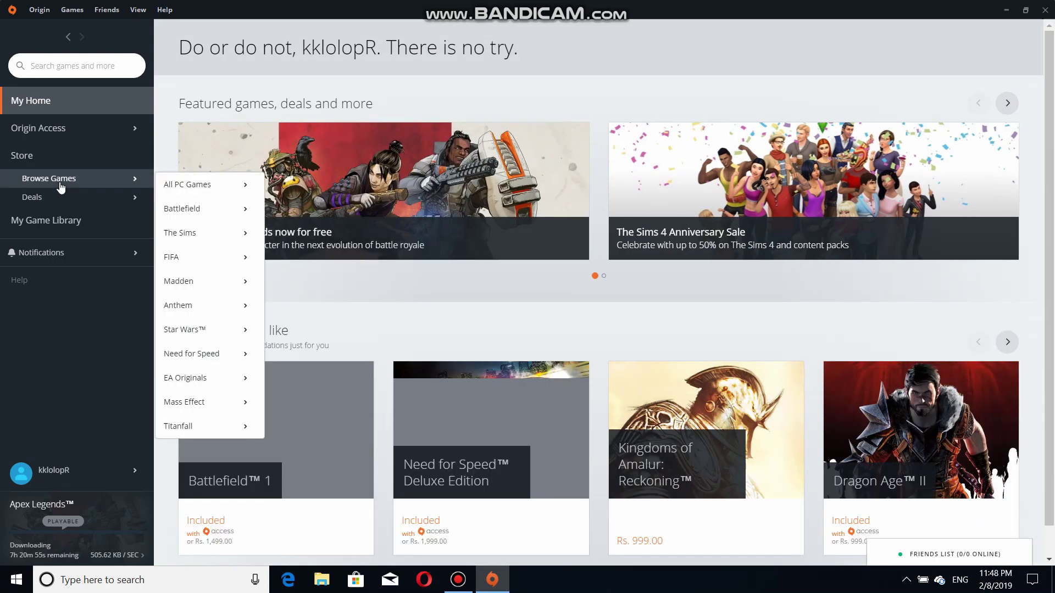
pyautogui.click(61, 185)
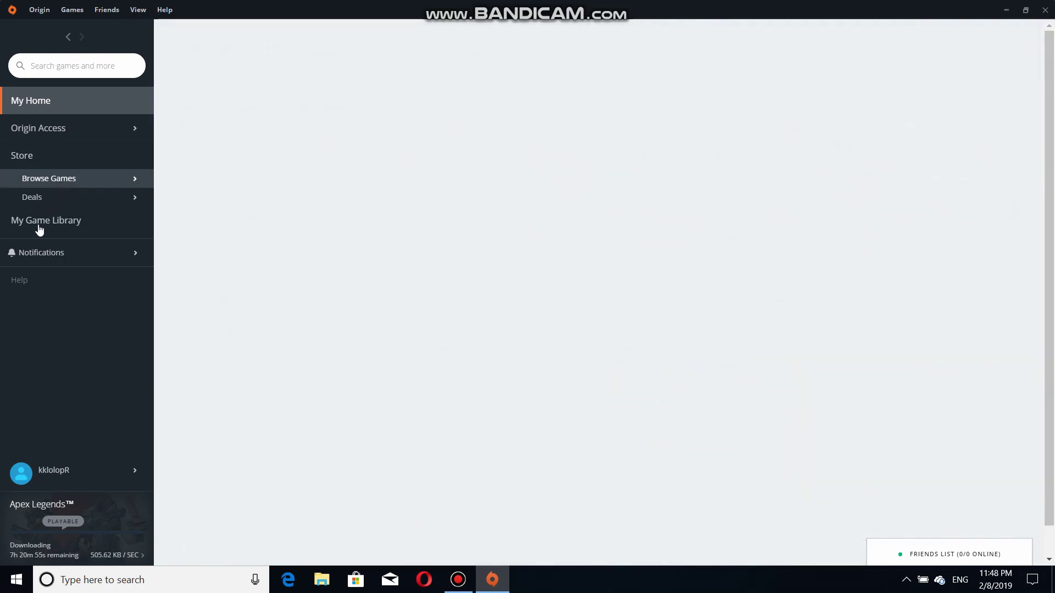
pyautogui.click(40, 228)
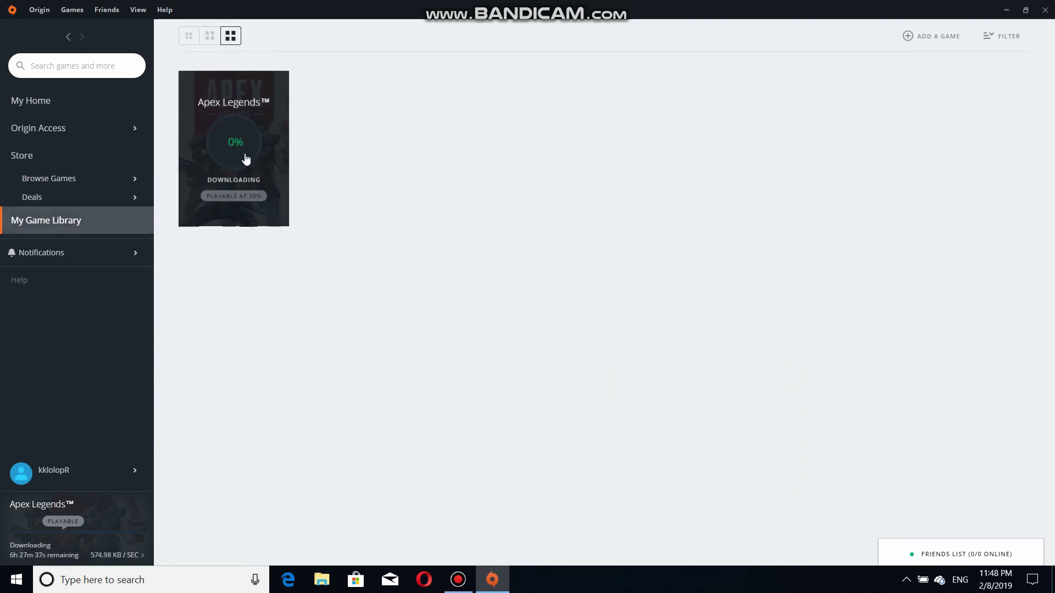